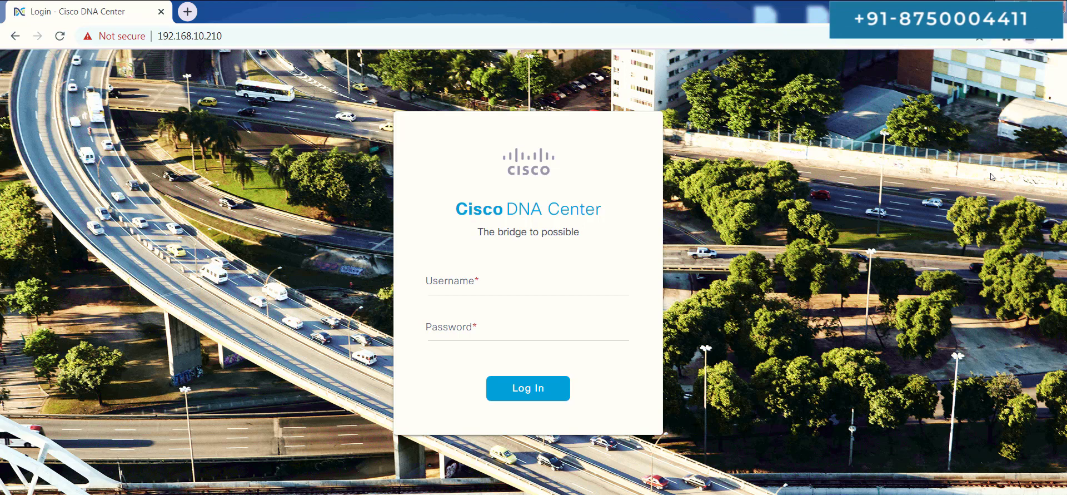
Log in to Cisco DNA Center as the admin user with the administrator password.
click(492, 283)
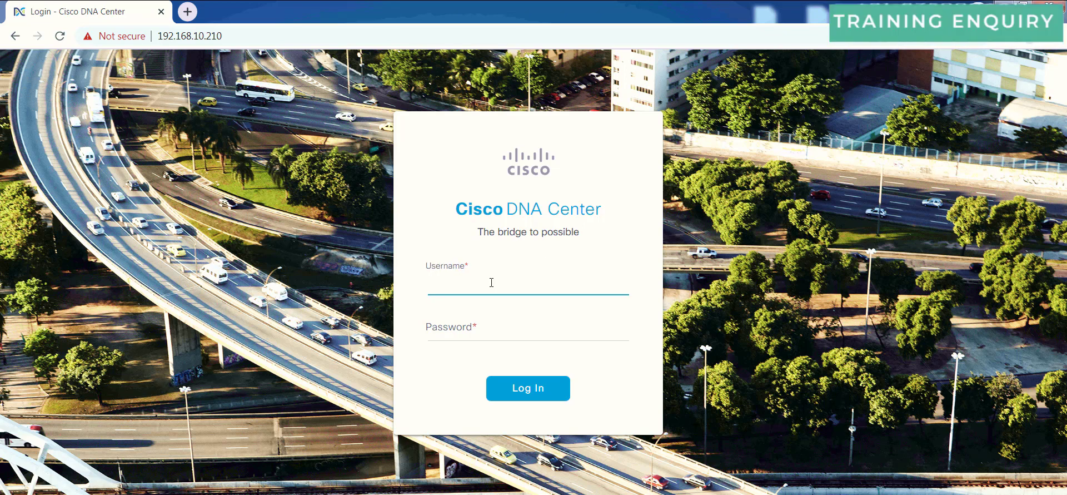
text(admin)
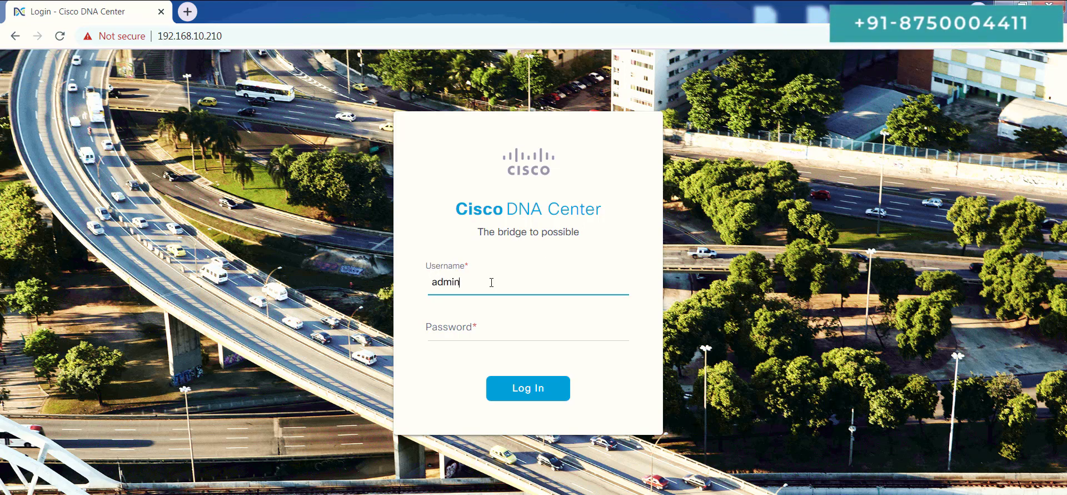
key(Tab)
text(C)
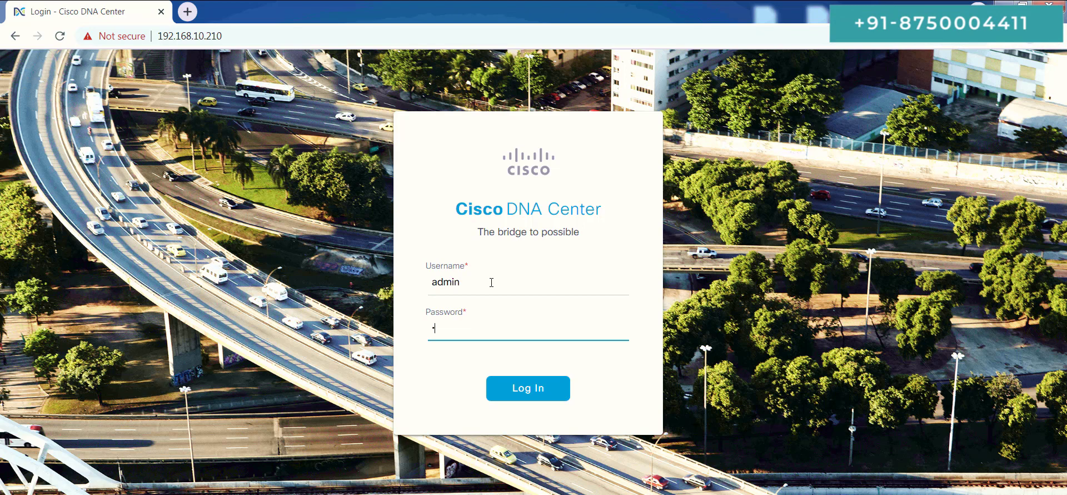
text(isco123)
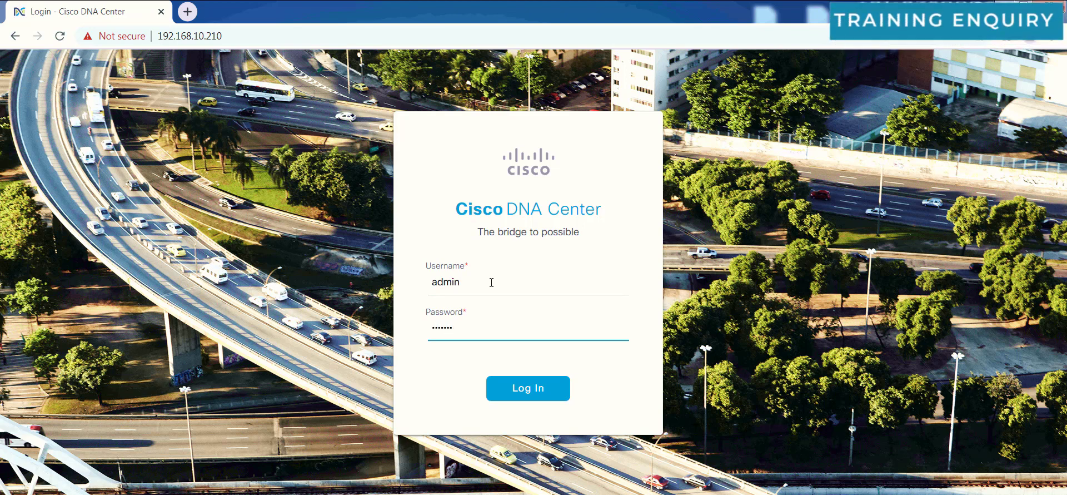
text(1234)
key(Return)
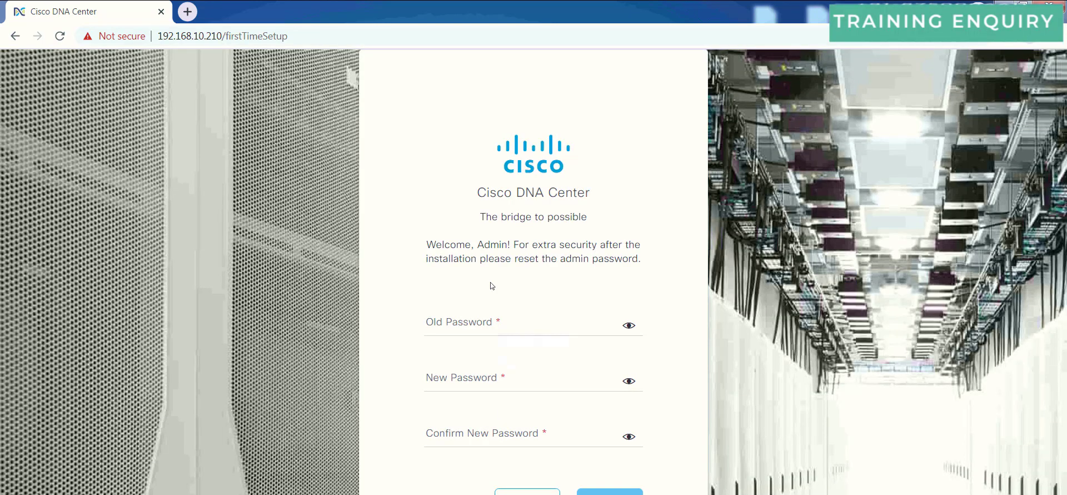
Enter the old admin password, type the new password twice, and save it.
click(491, 285)
key(ctrl+minus)
click(469, 291)
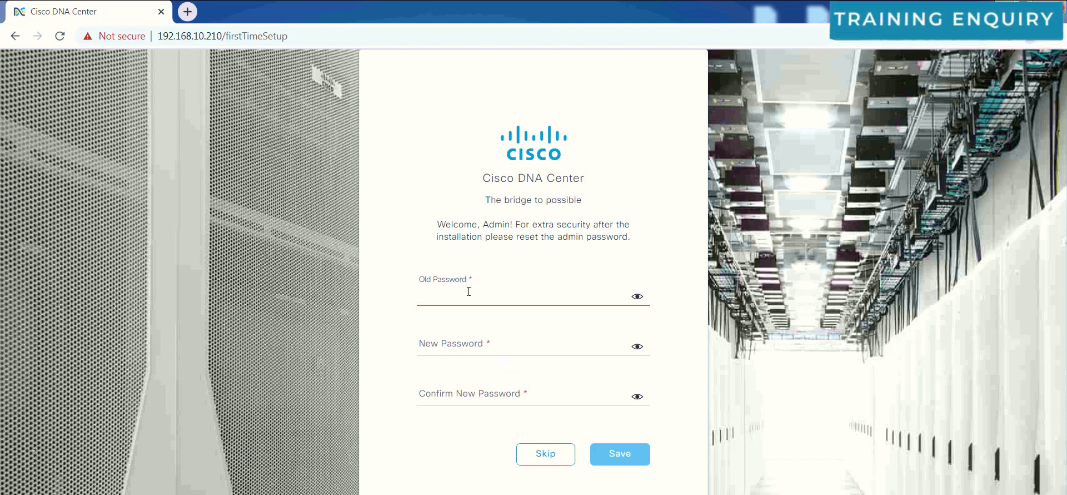
text(*******)
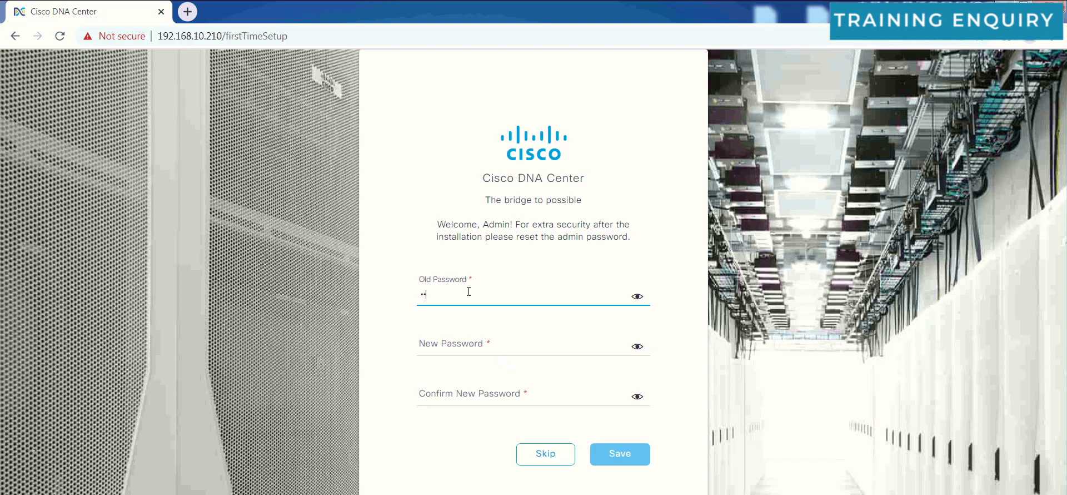
text(**)
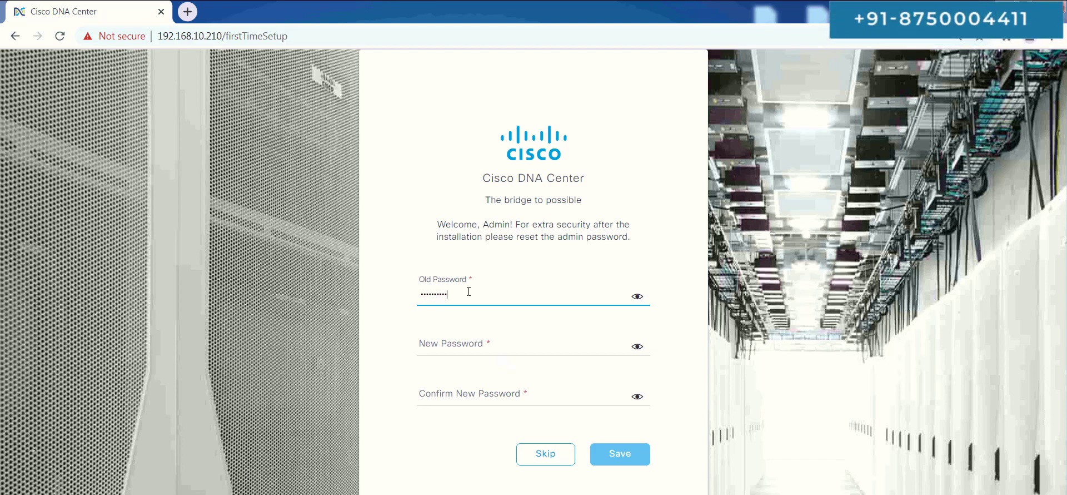
key(Tab)
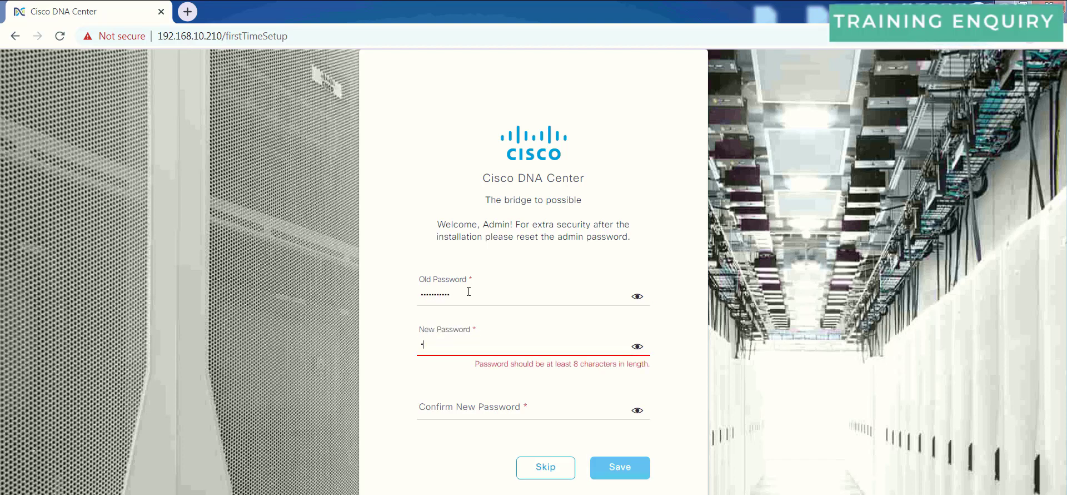
text(*********)
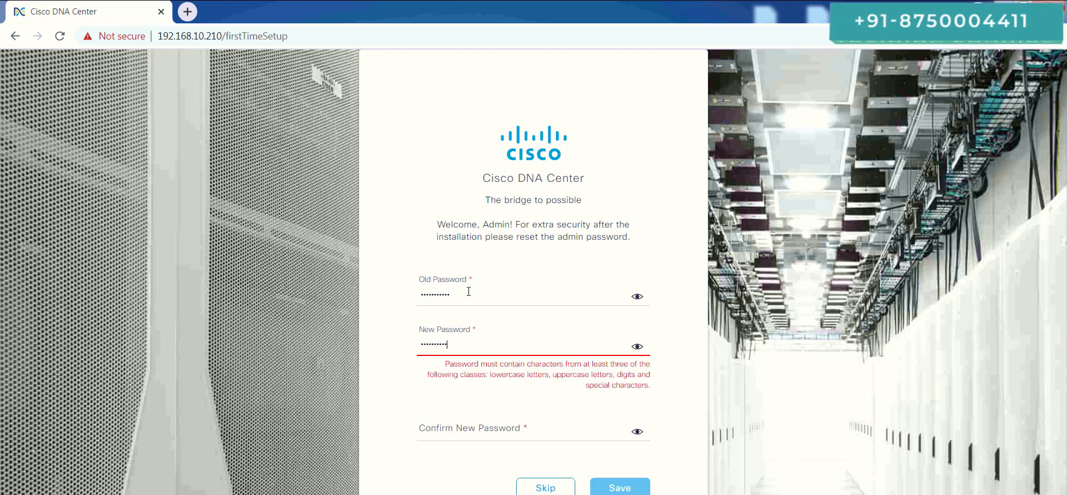
text(***)
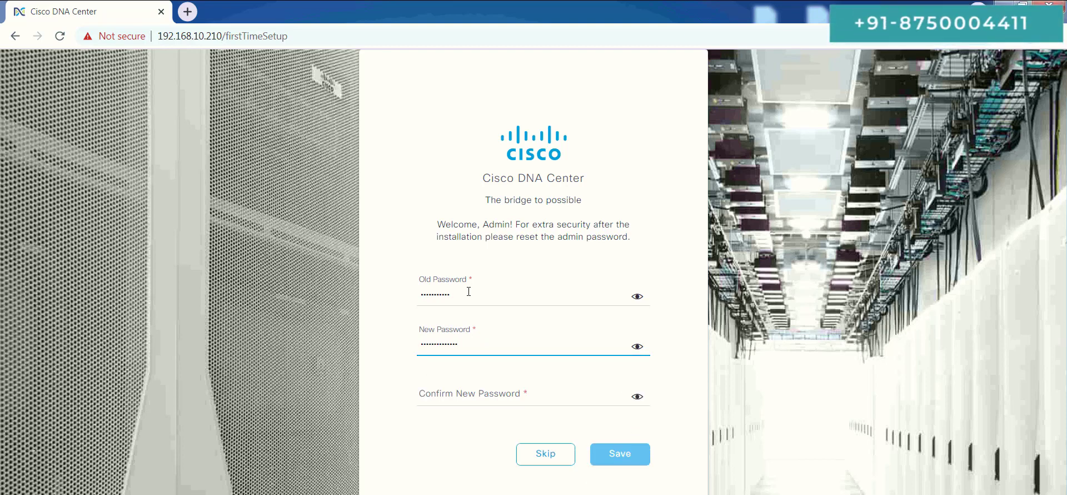
key(Tab)
text(*)
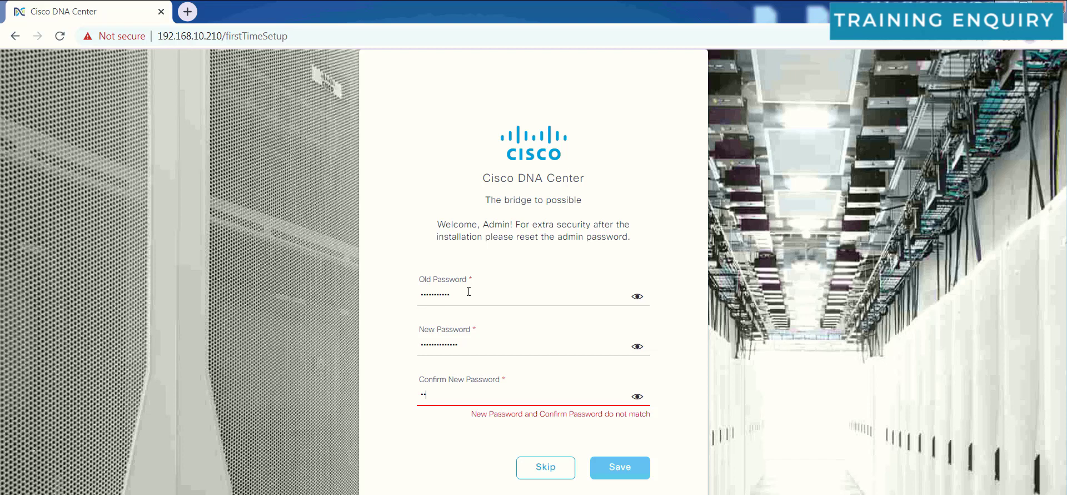
text(*********)
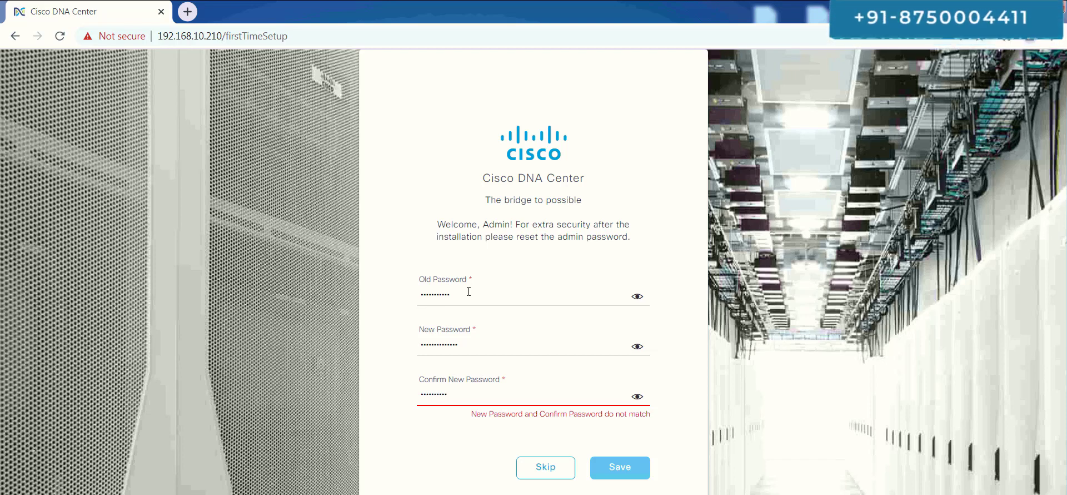
text(****)
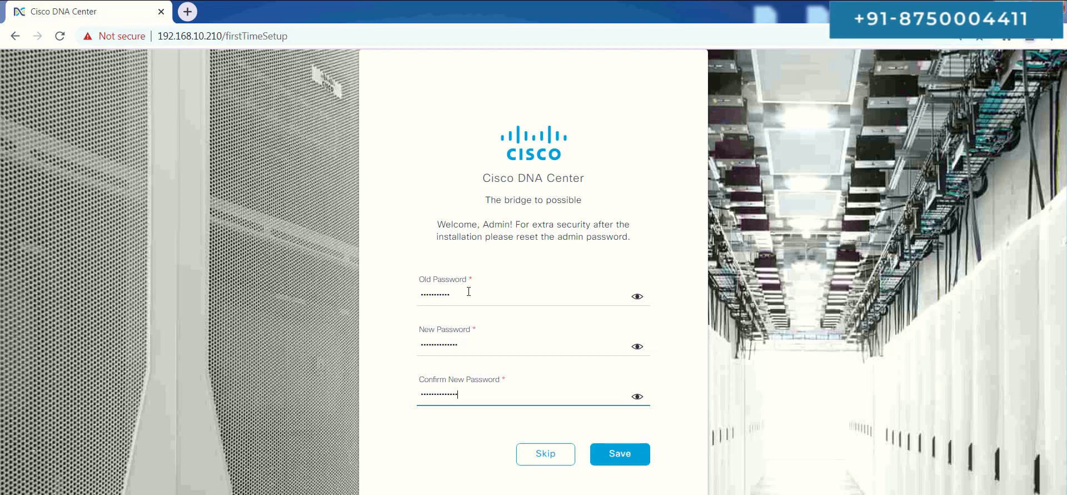
double_click(477, 346)
double_click(470, 390)
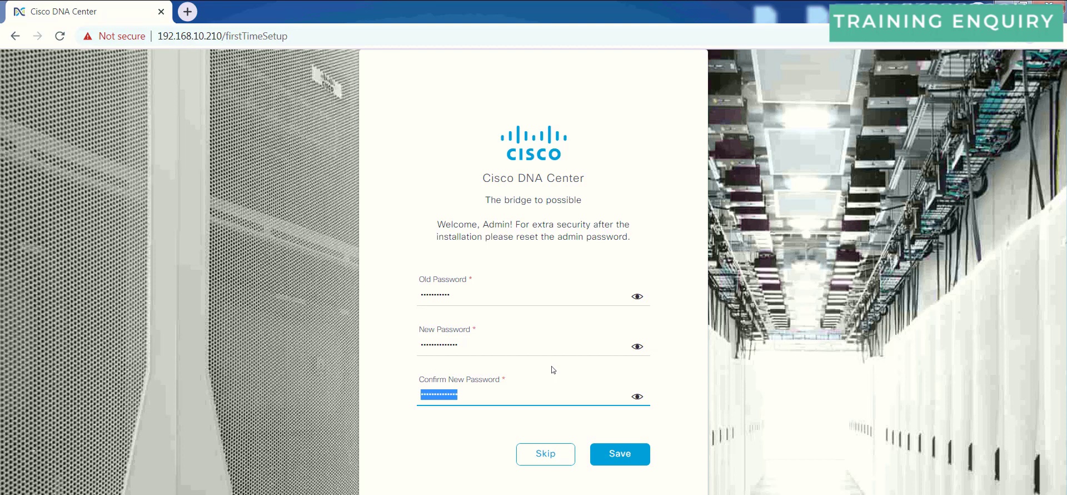
click(625, 455)
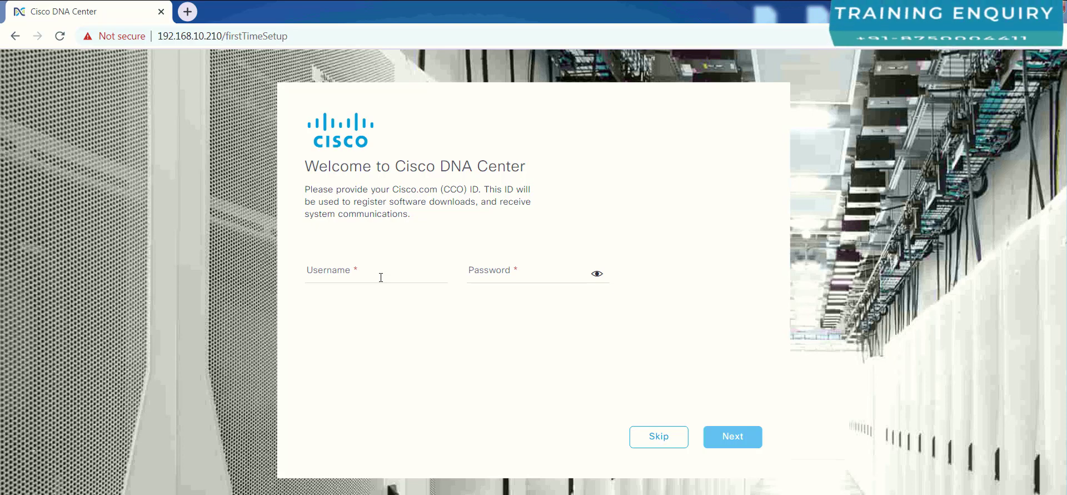
Enter the Cisco.com ID username and submit the Welcome form.
click(380, 277)
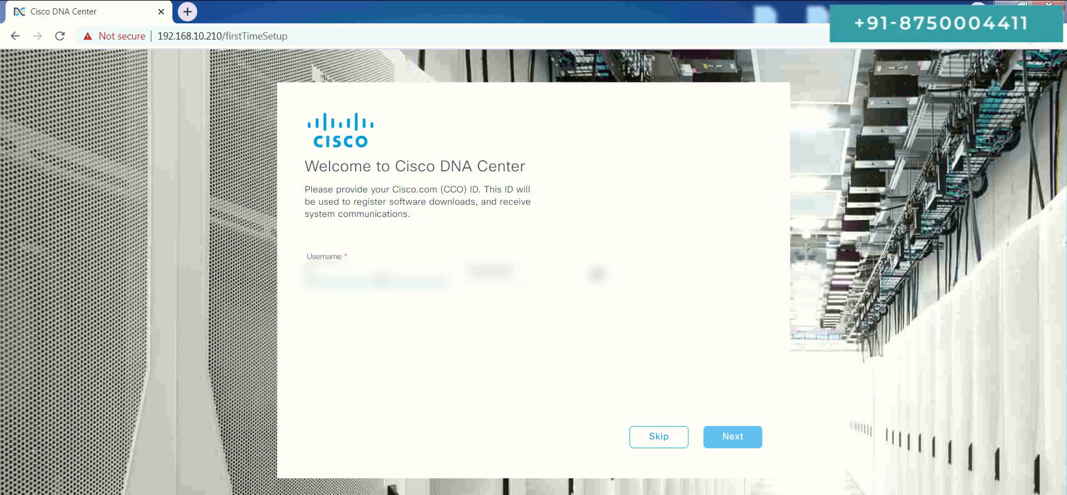
text(admin)
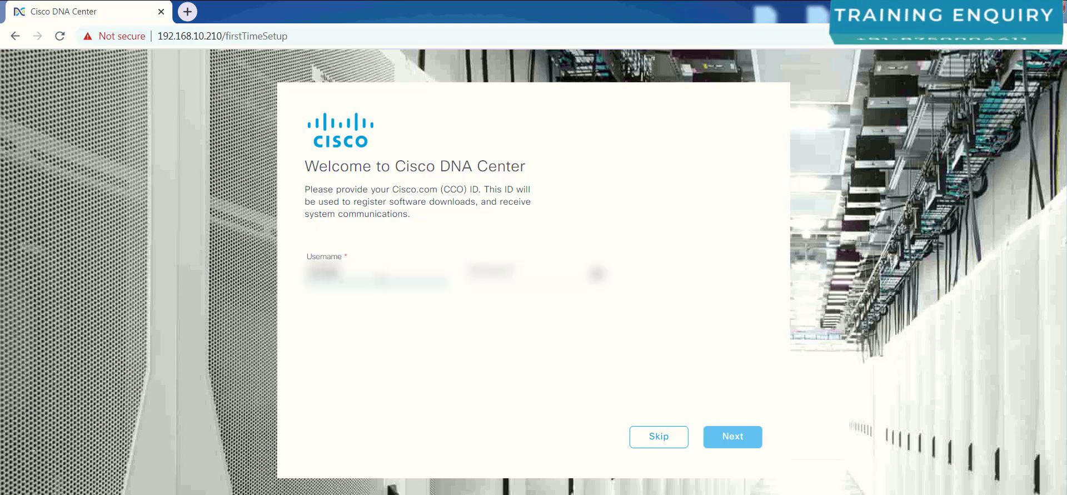
text(min)
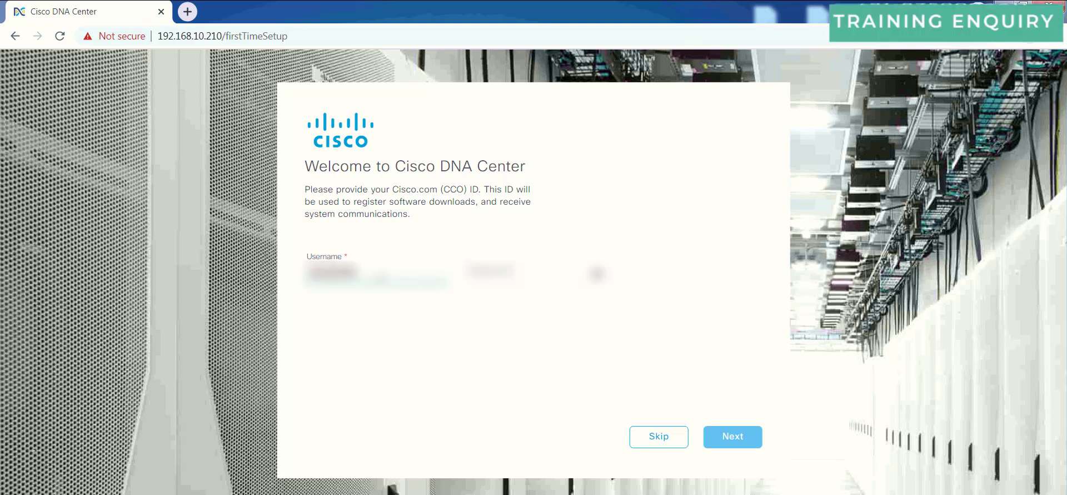
text(cisco)
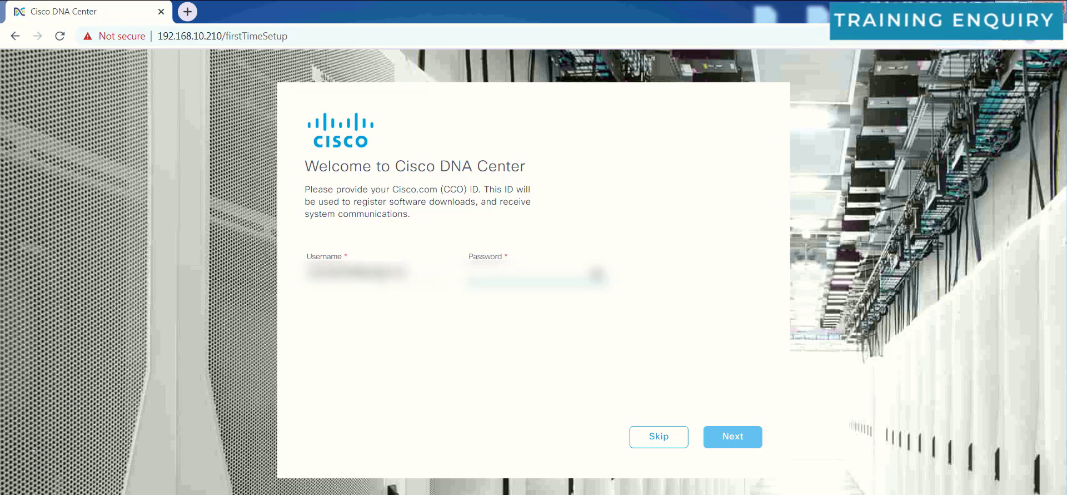
click(727, 436)
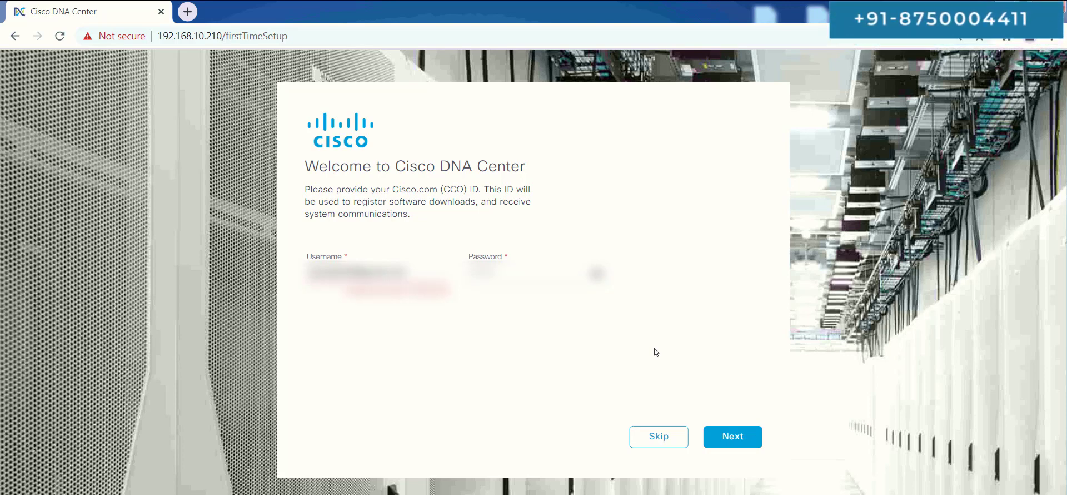
key(Return)
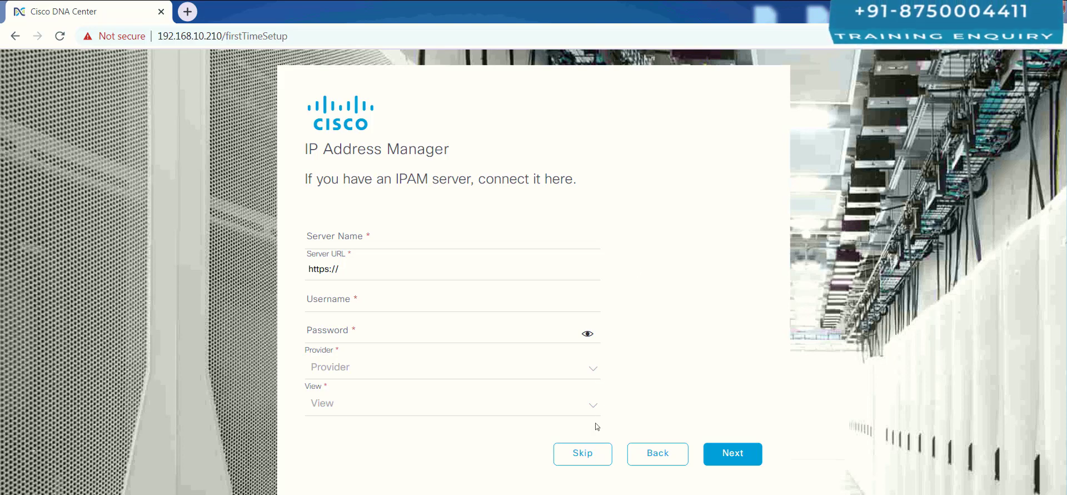
Skip the IP Address Manager and proxy server steps, then accept the terms and conditions.
click(584, 453)
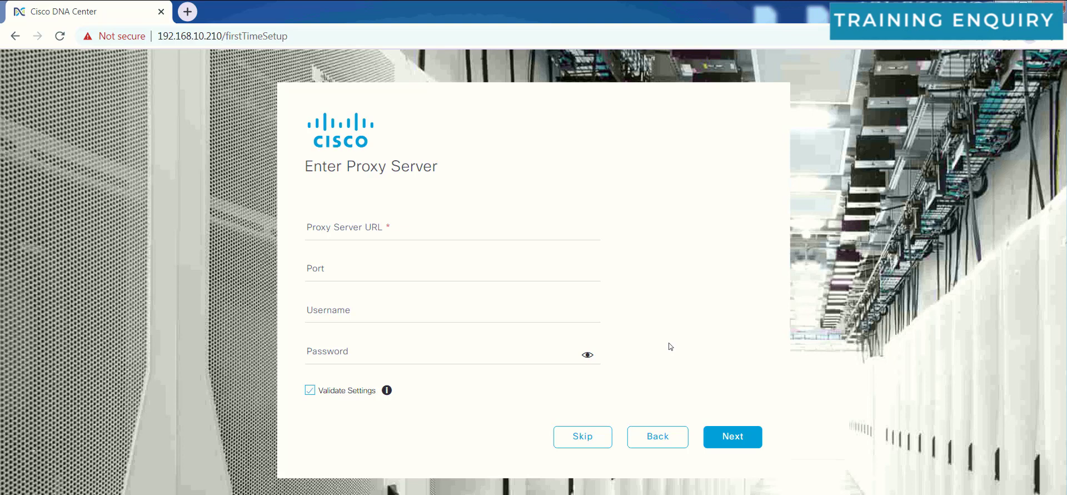
click(582, 436)
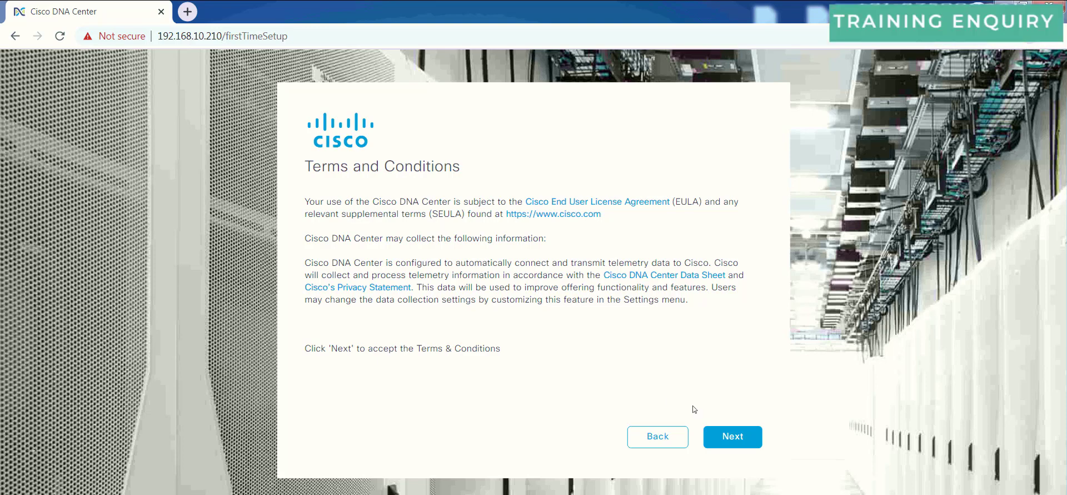
click(733, 436)
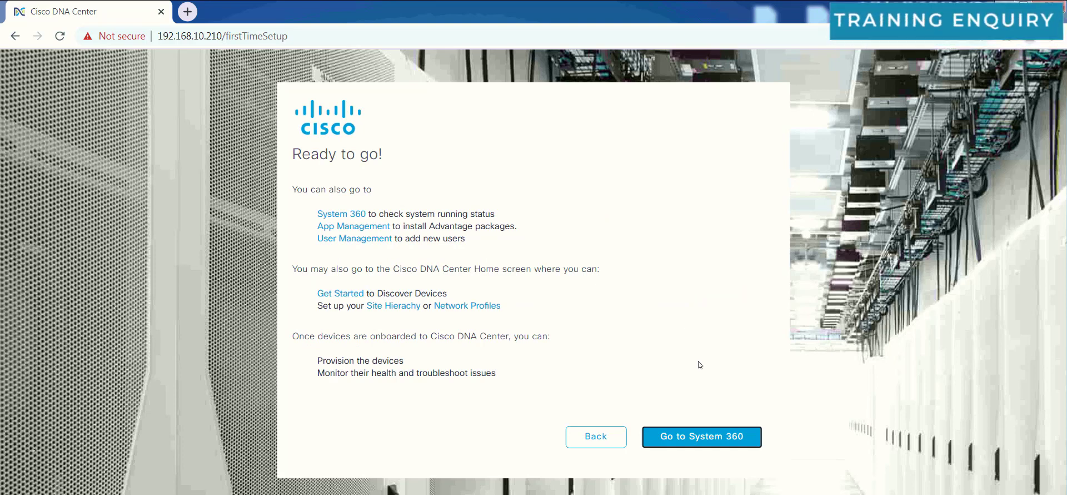
click(706, 443)
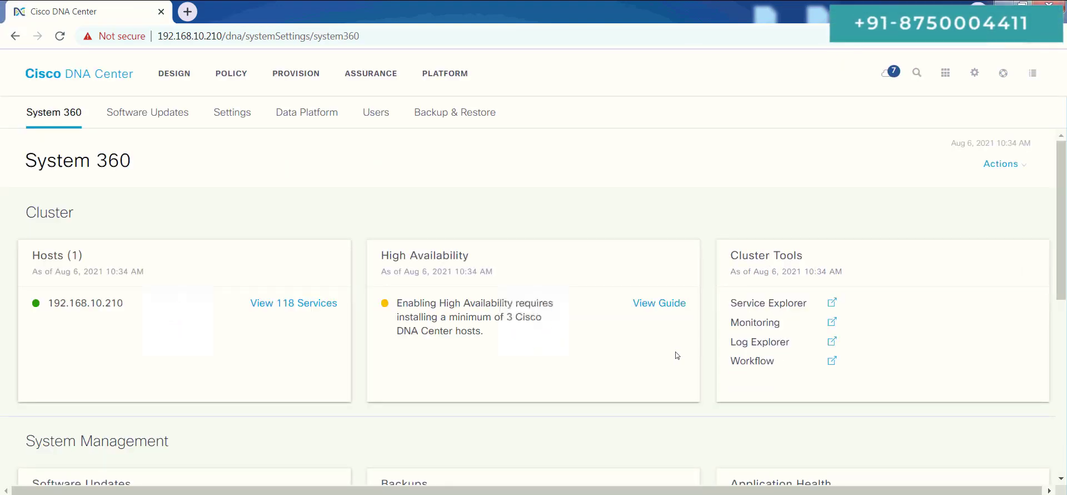
scroll(224, 322, down, 4)
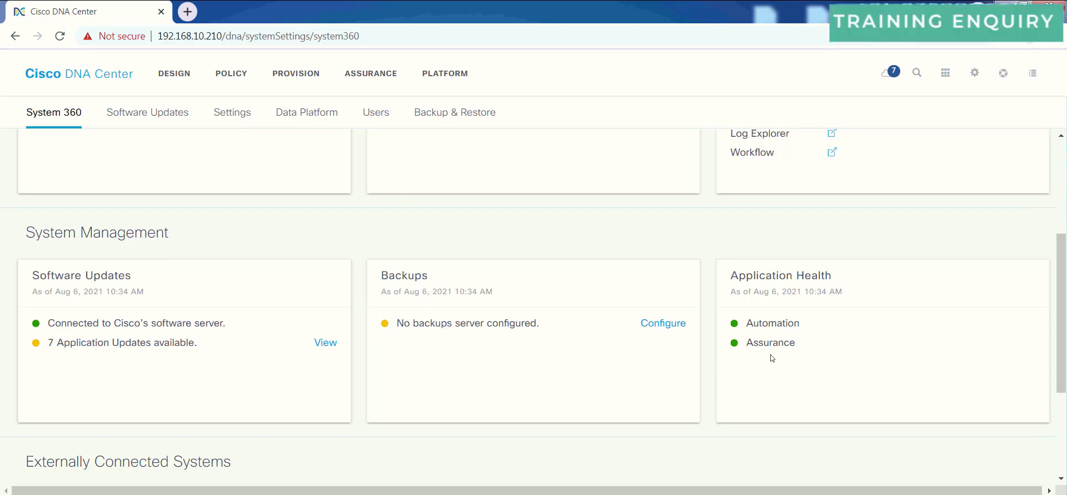
scroll(769, 352, up, 3)
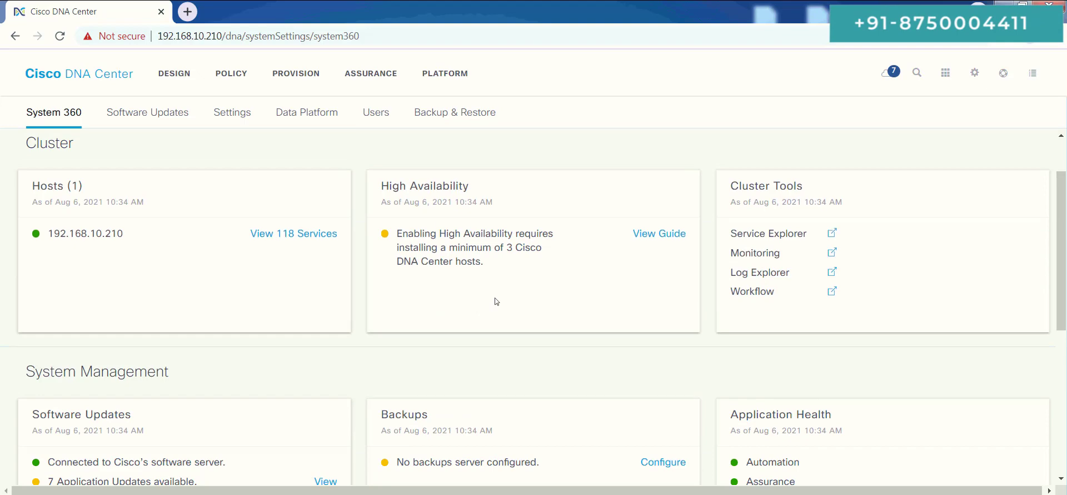
scroll(495, 297, down, 3)
scroll(498, 295, up, 4)
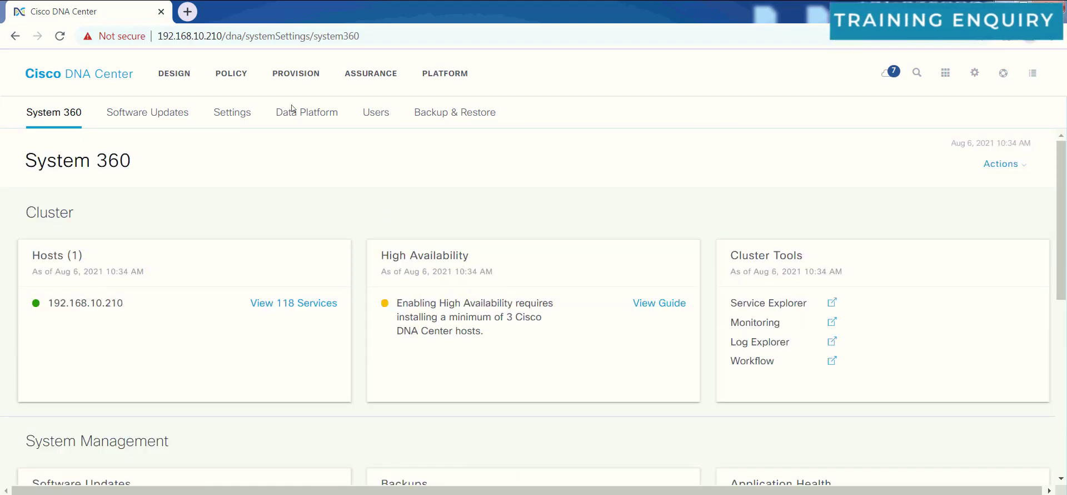
Go to the Software Updates page from Provision and review the 7 pending application updates.
click(295, 75)
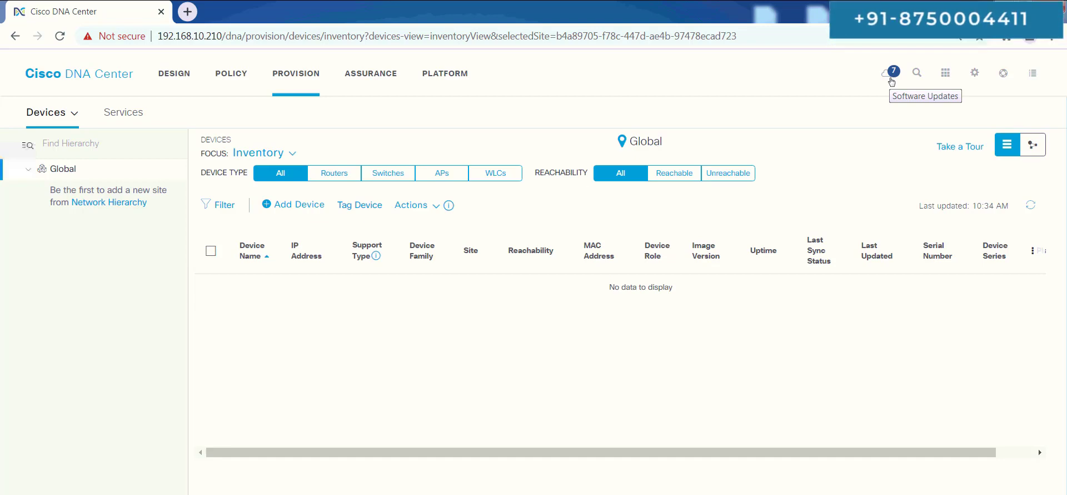
click(891, 82)
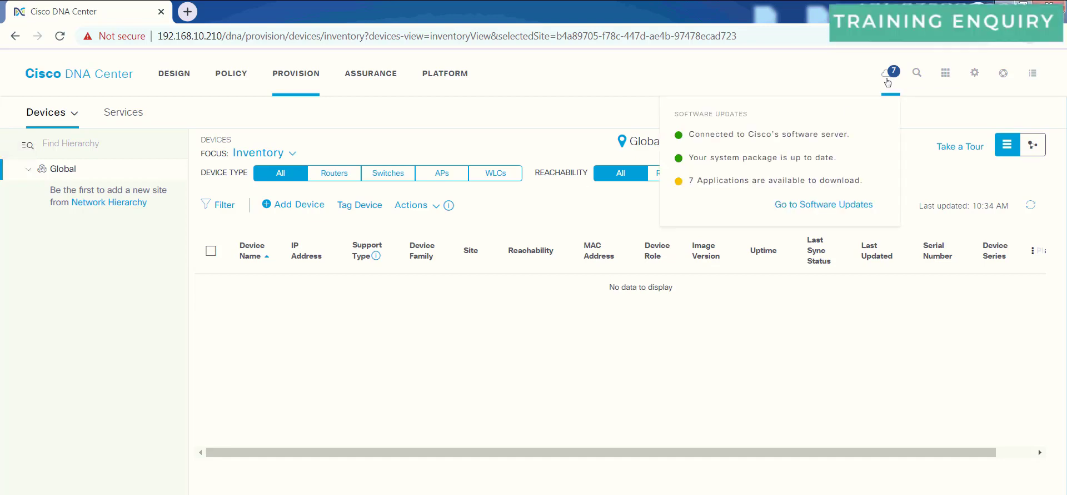
click(801, 206)
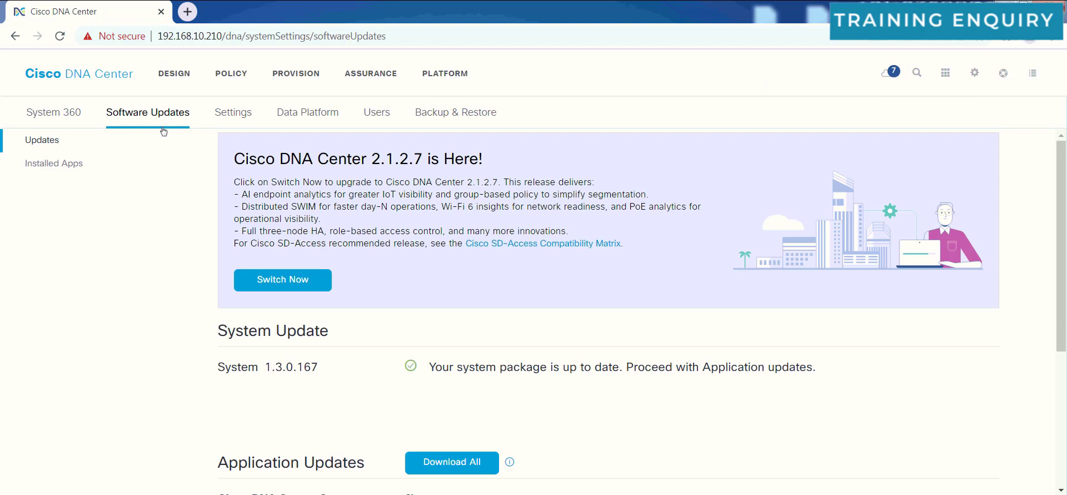
scroll(123, 210, down, 4)
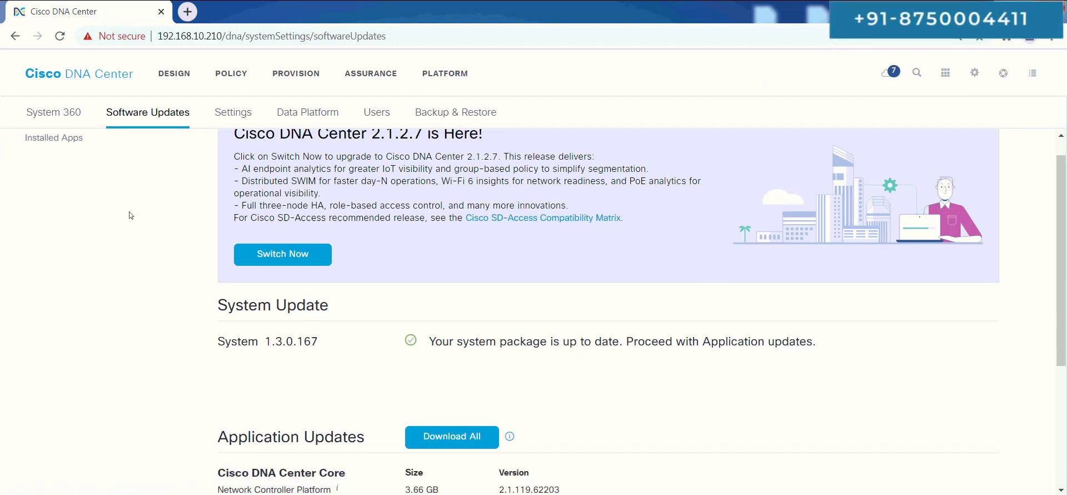
scroll(482, 274, down, 1)
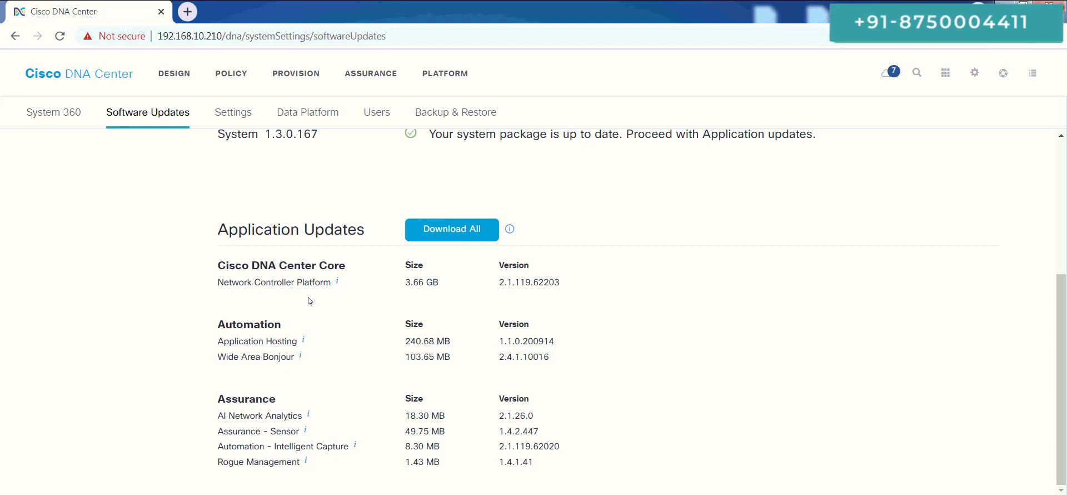
mouse_move(295, 358)
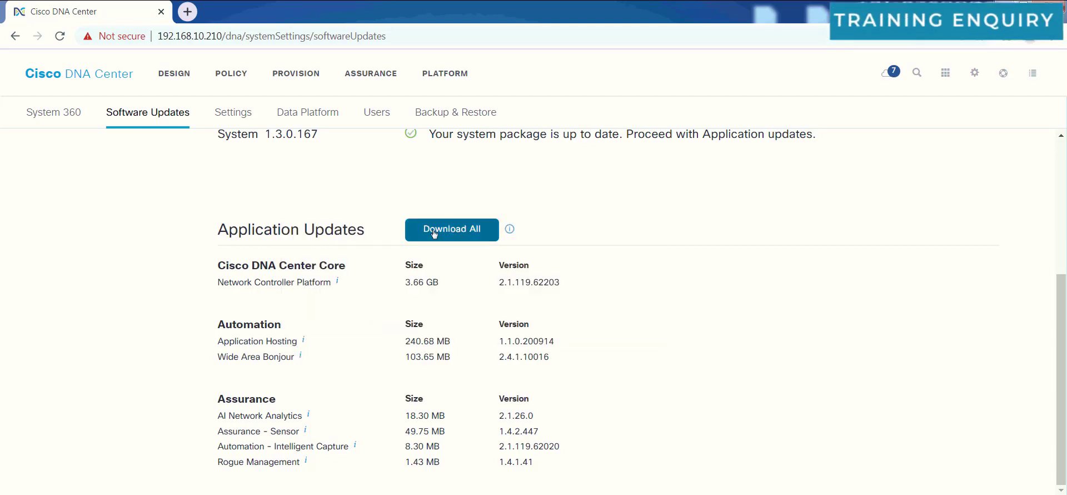
Download all 7 application update packages, continuing past the System Readiness Check.
click(445, 231)
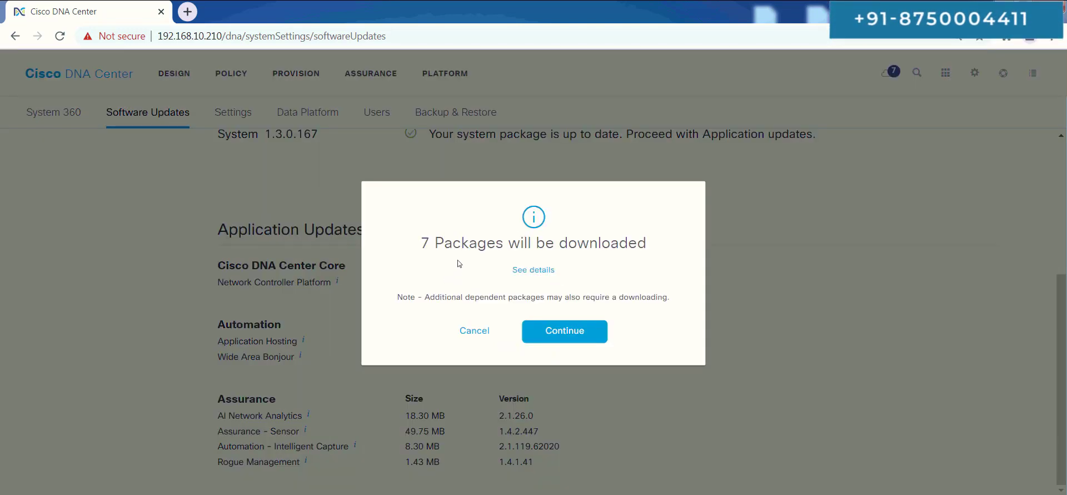
click(594, 332)
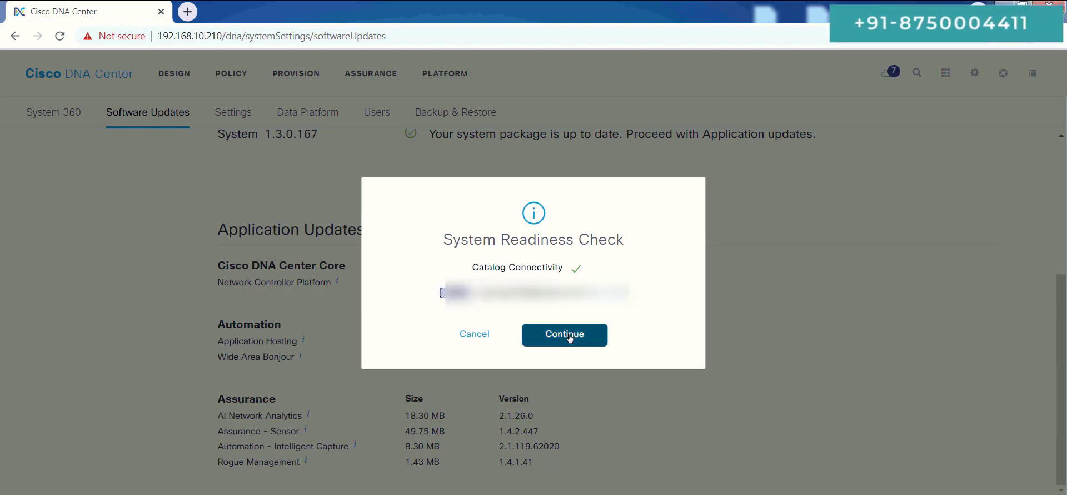
click(570, 336)
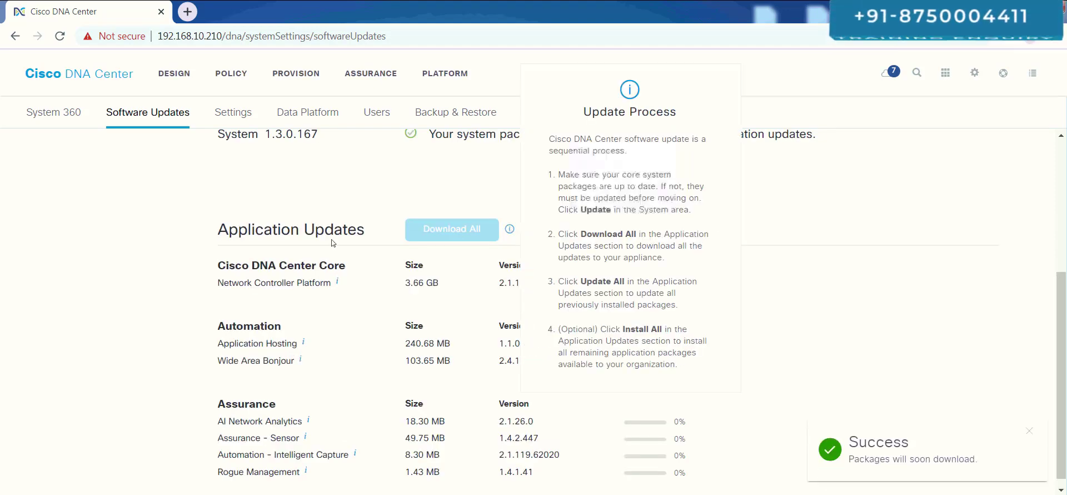
Scroll the Software Updates page while the application package downloads finish.
scroll(596, 241, down, 1)
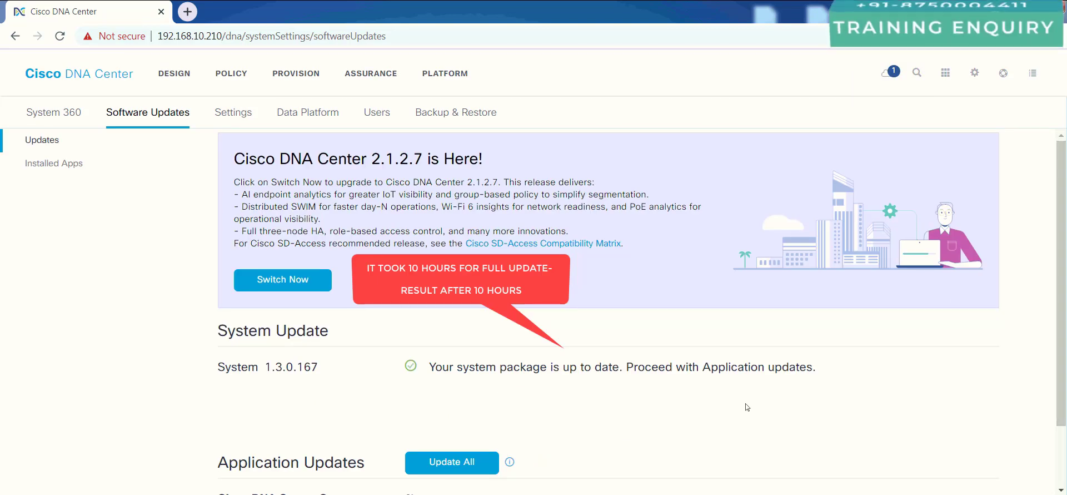
Update the Network Controller Platform package, continuing past the System Readiness Check.
scroll(495, 362, down, 2)
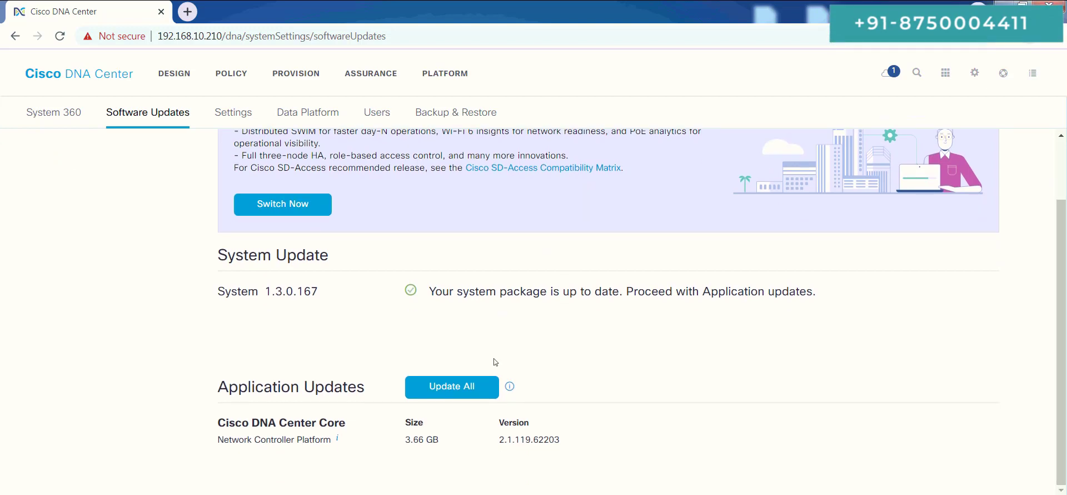
click(452, 387)
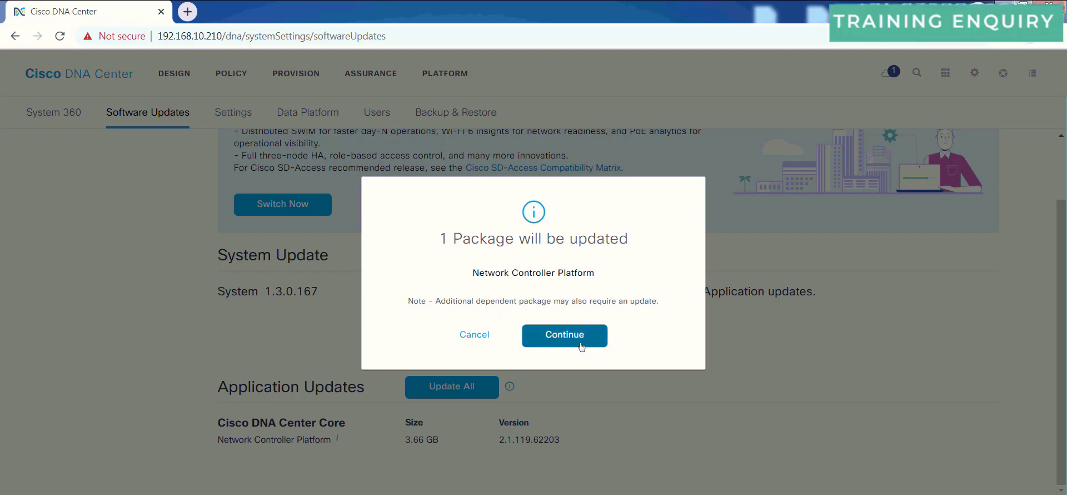
click(580, 344)
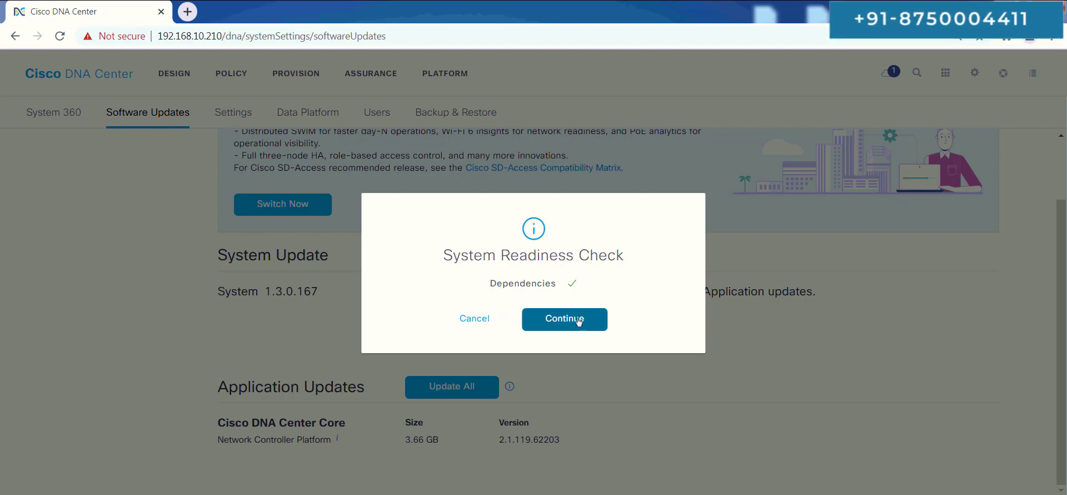
click(579, 320)
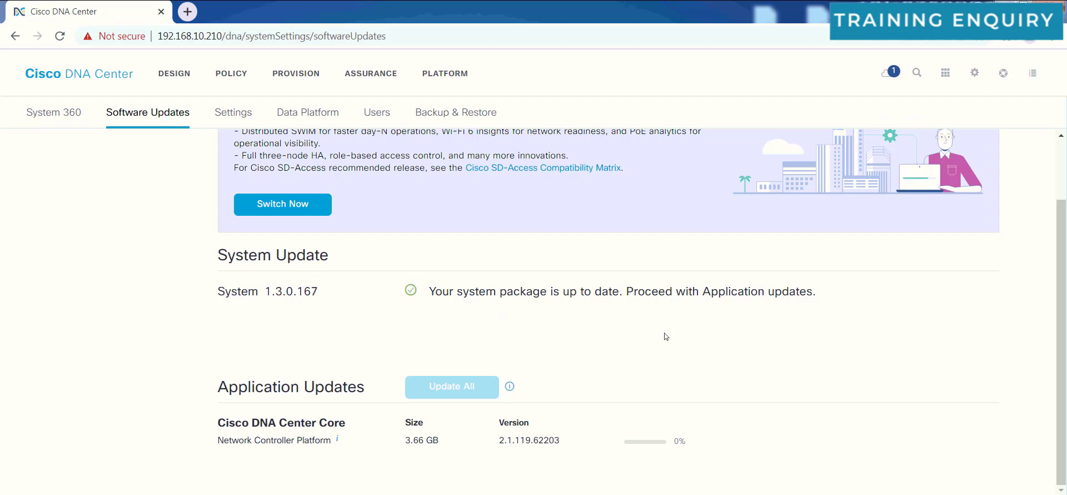
Scroll through the 12 Automation, Assurance and Policy packages listed under Install All.
click(666, 336)
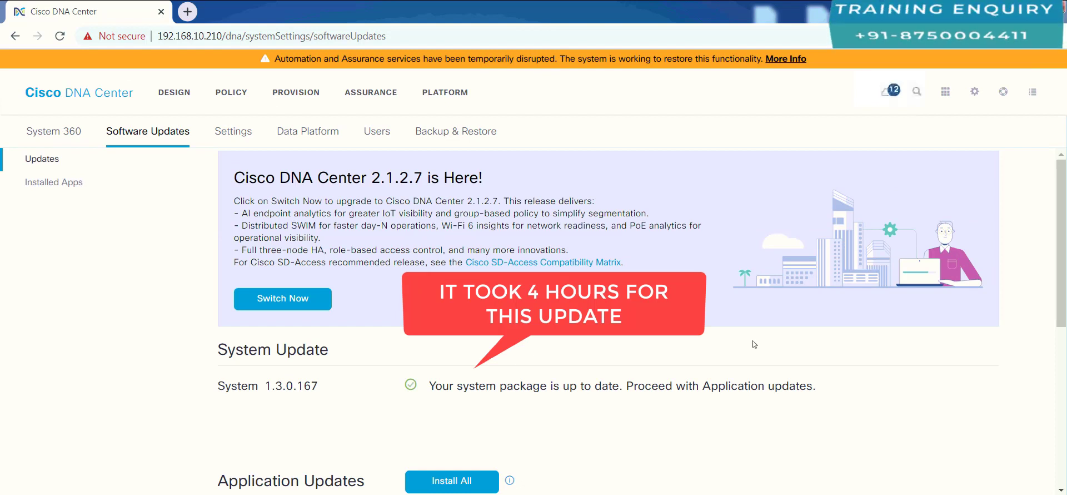
scroll(651, 406, down, 3)
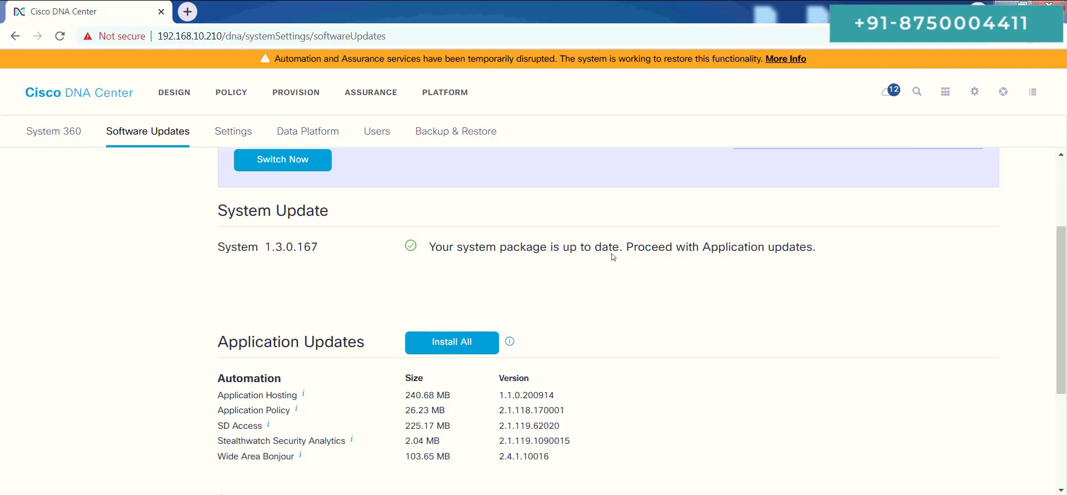
scroll(555, 234, down, 3)
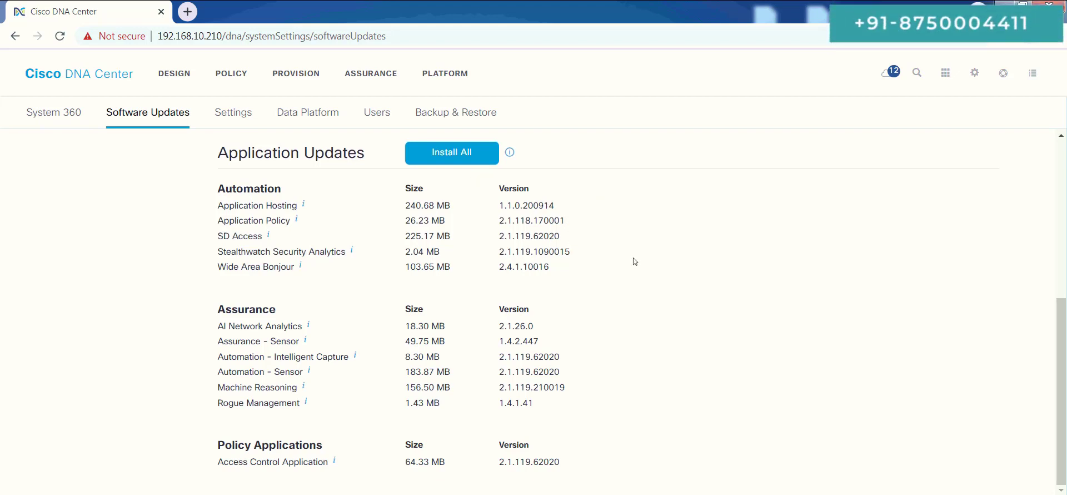
scroll(633, 258, up, 2)
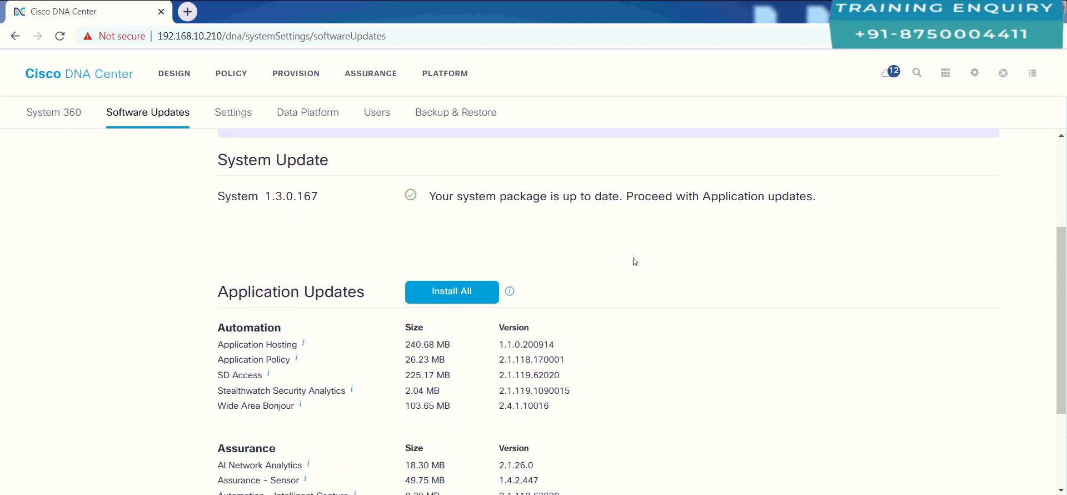
scroll(633, 258, down, 2)
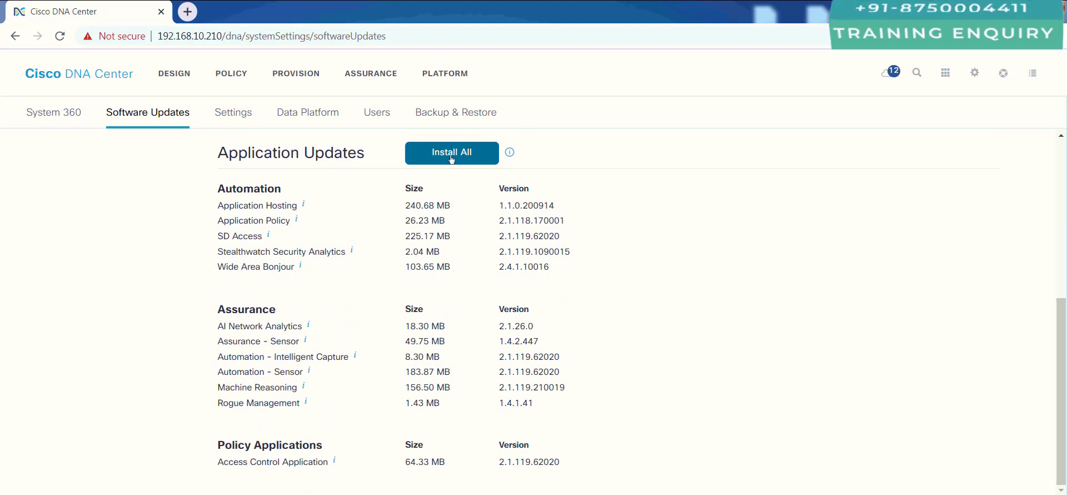
Select all 12 application packages, from Access Control to Stealthwatch, and install them.
click(452, 158)
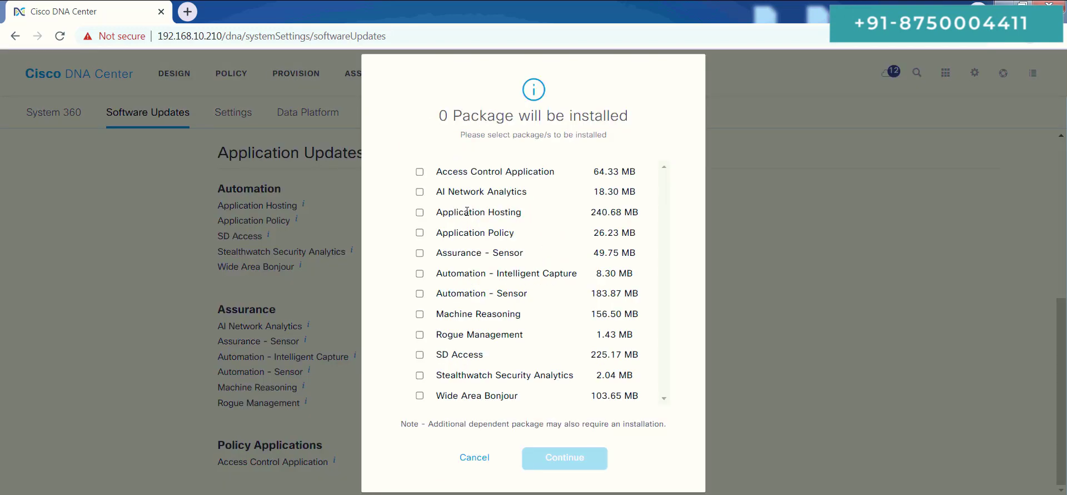
click(420, 172)
click(420, 191)
click(420, 212)
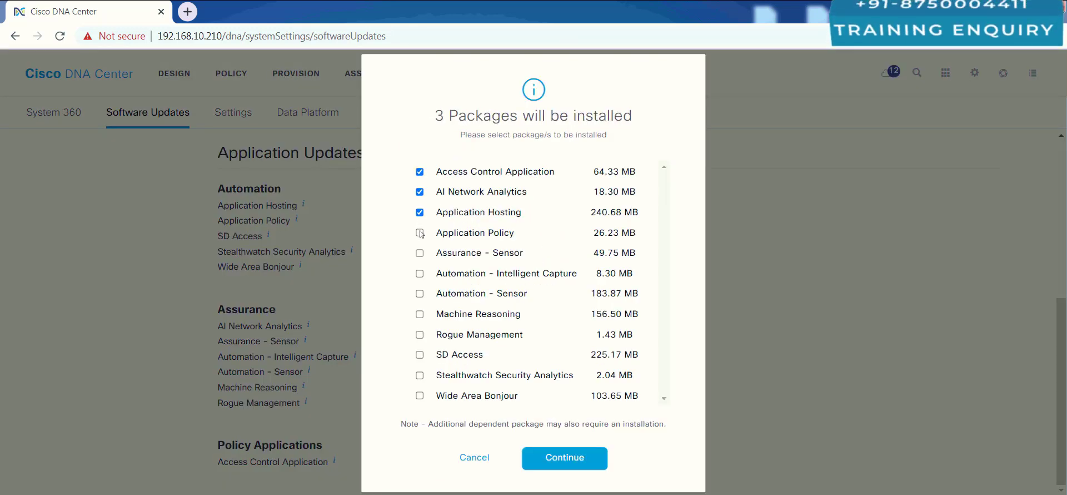
click(420, 233)
click(420, 253)
click(419, 273)
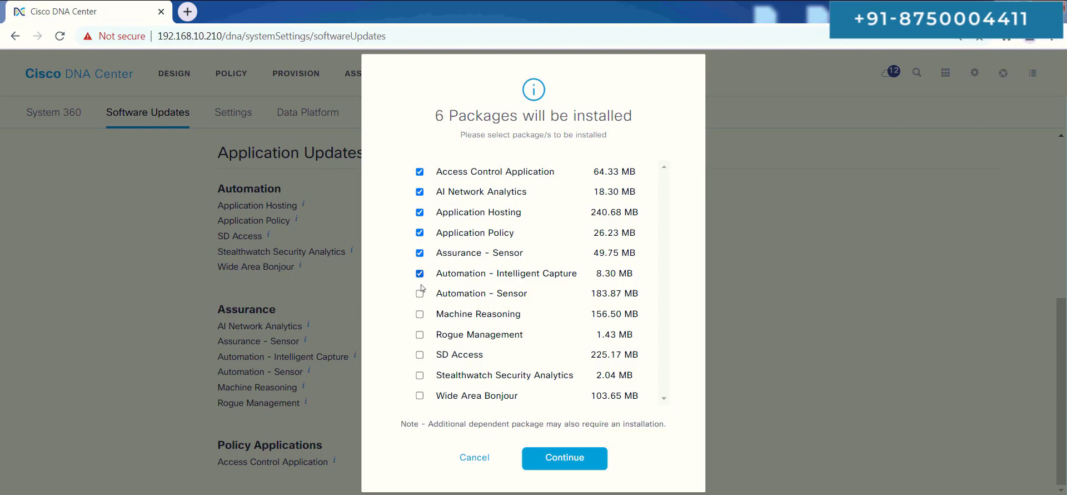
click(420, 293)
click(420, 314)
click(420, 334)
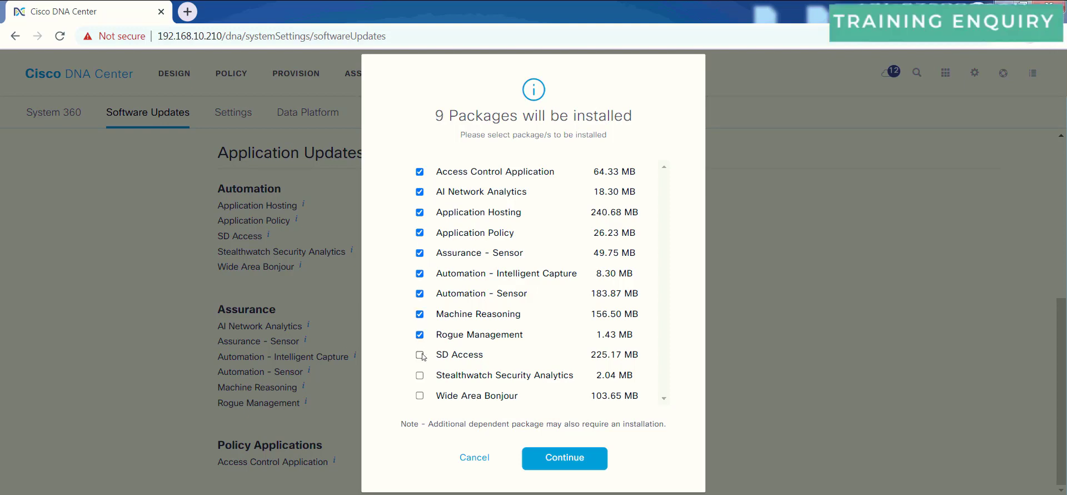
click(420, 354)
click(419, 375)
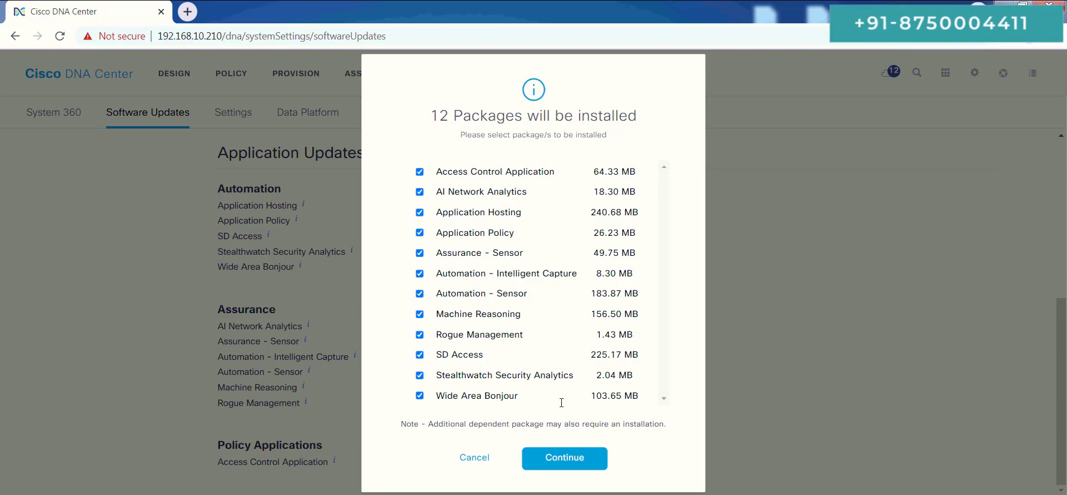
click(571, 459)
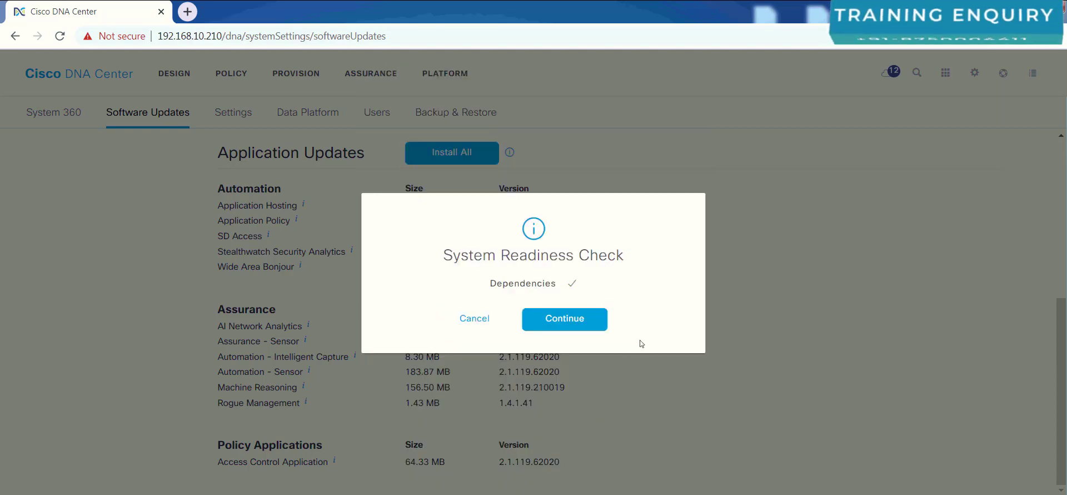
click(572, 321)
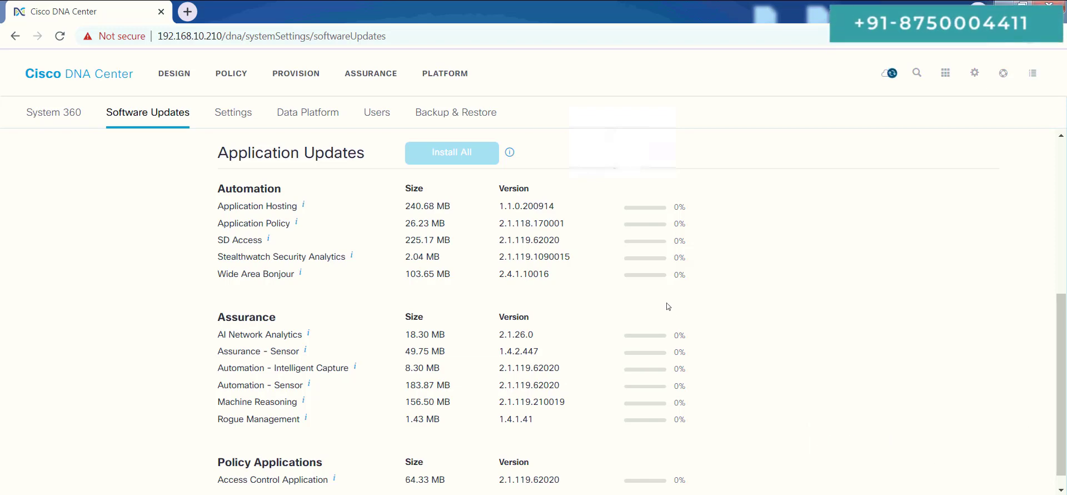
Watch the Software Updates page until the applications and system 1.3.0.167 report up to date.
scroll(665, 302, down, 1)
scroll(639, 298, up, 5)
scroll(619, 295, down, 4)
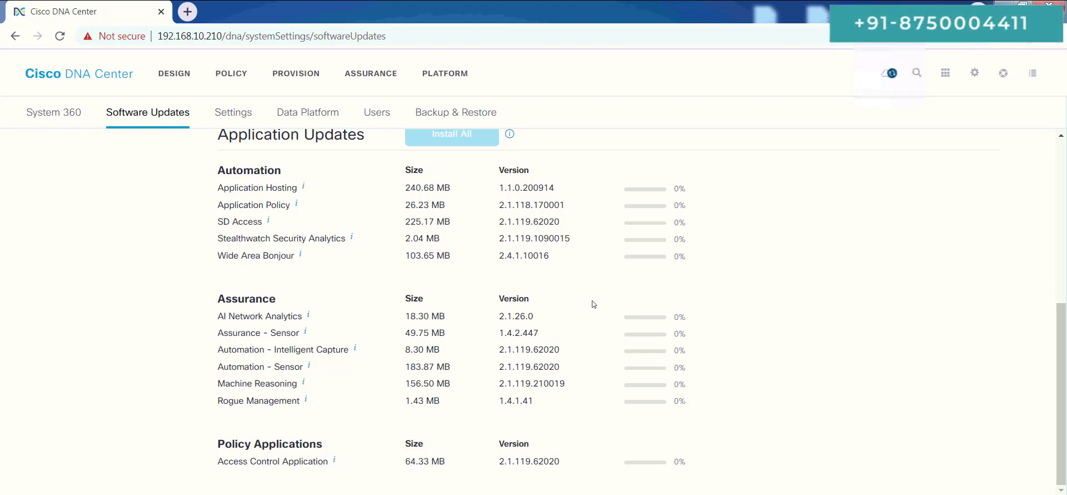
scroll(591, 303, up, 1)
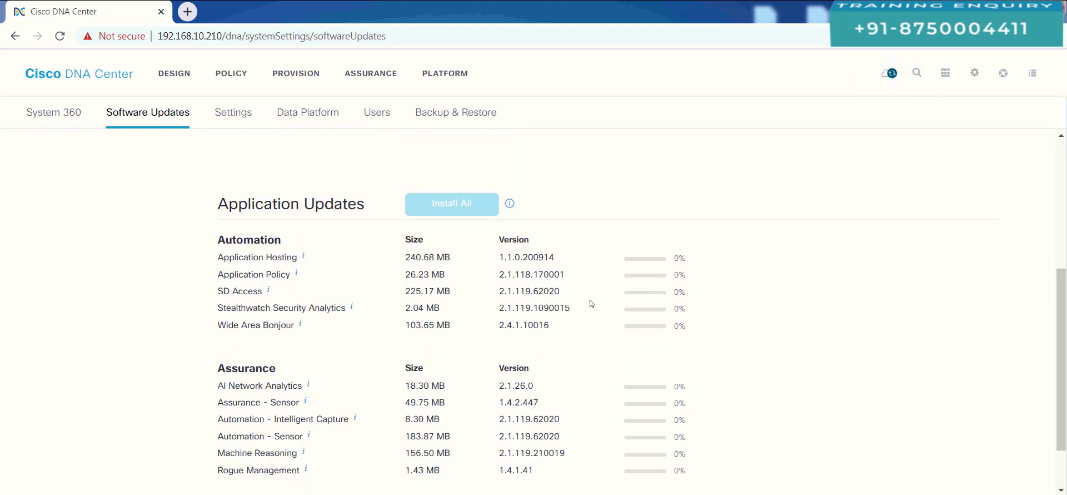
scroll(589, 299, down, 2)
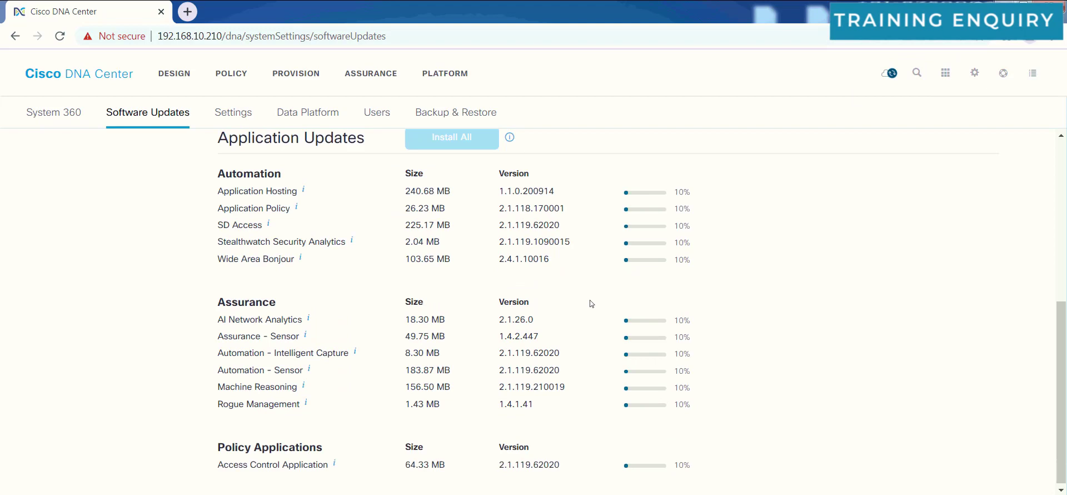
scroll(589, 299, up, 3)
scroll(590, 303, down, 2)
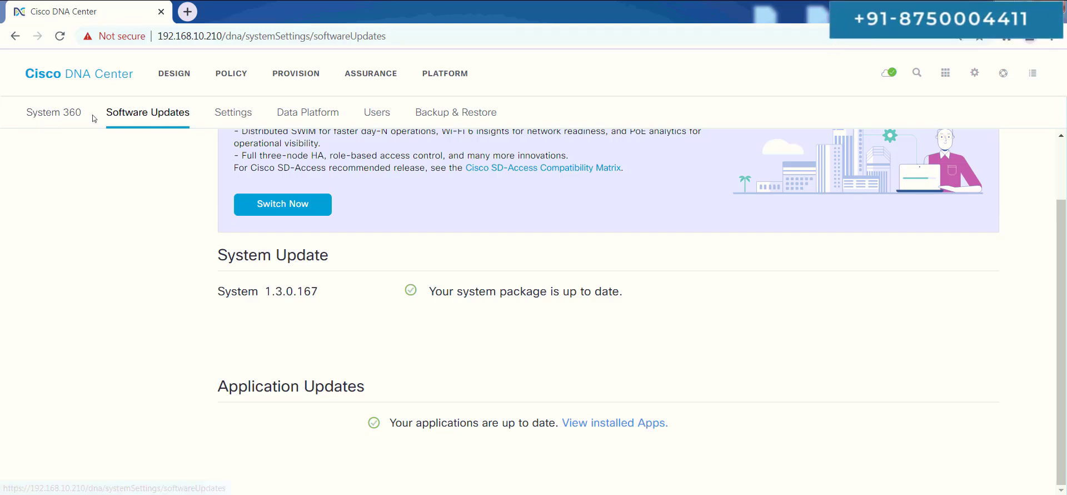
Scroll through the System 360 cluster dashlets until the session drops back to the login page.
click(63, 116)
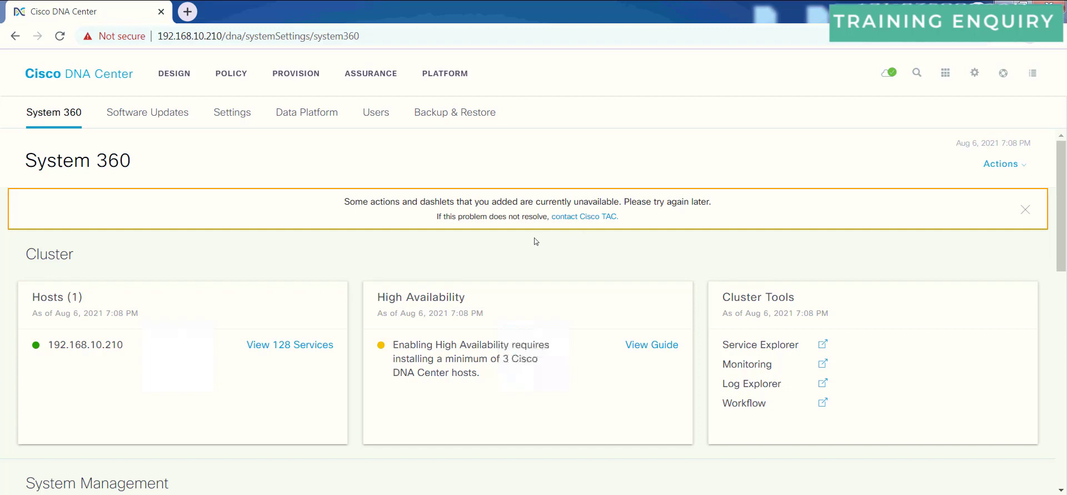
scroll(469, 240, down, 8)
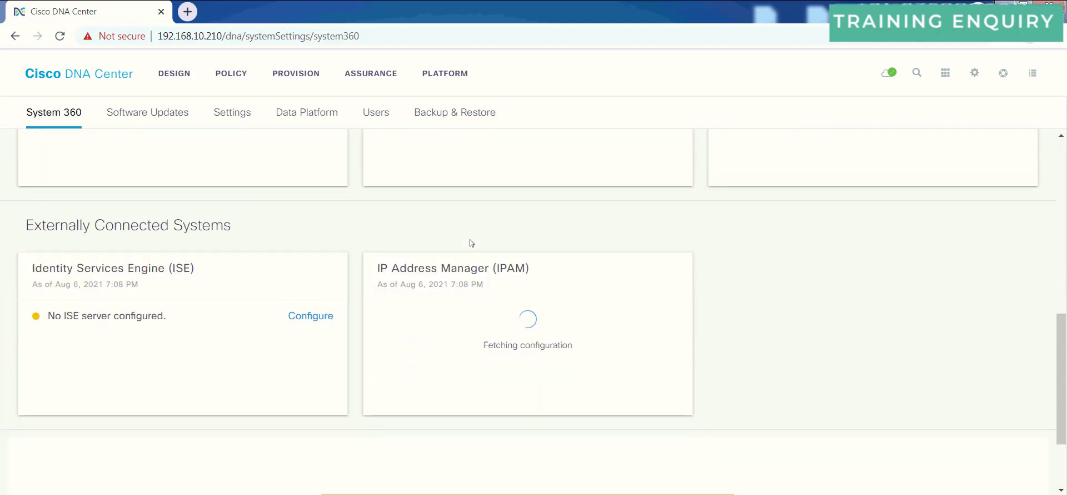
scroll(469, 240, up, 8)
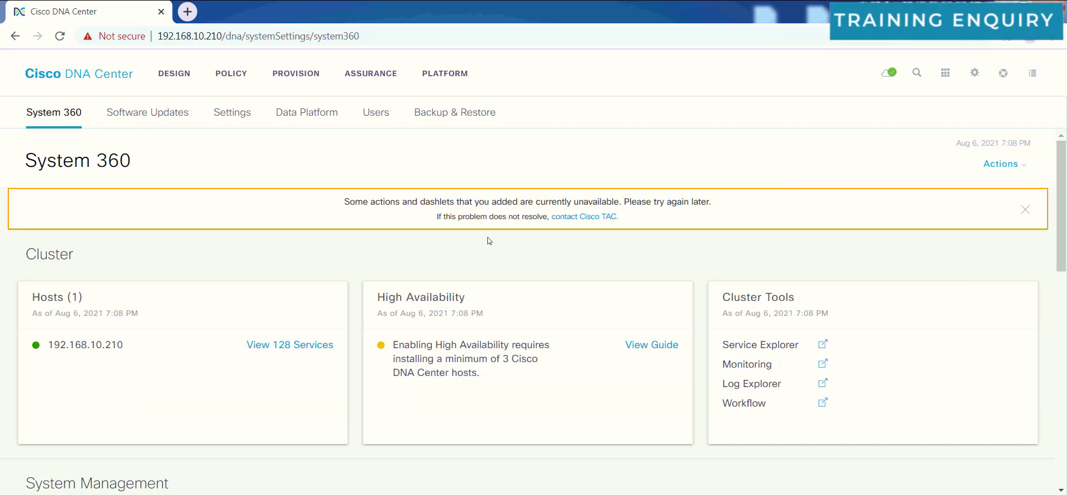
scroll(326, 240, down, 5)
scroll(283, 249, up, 4)
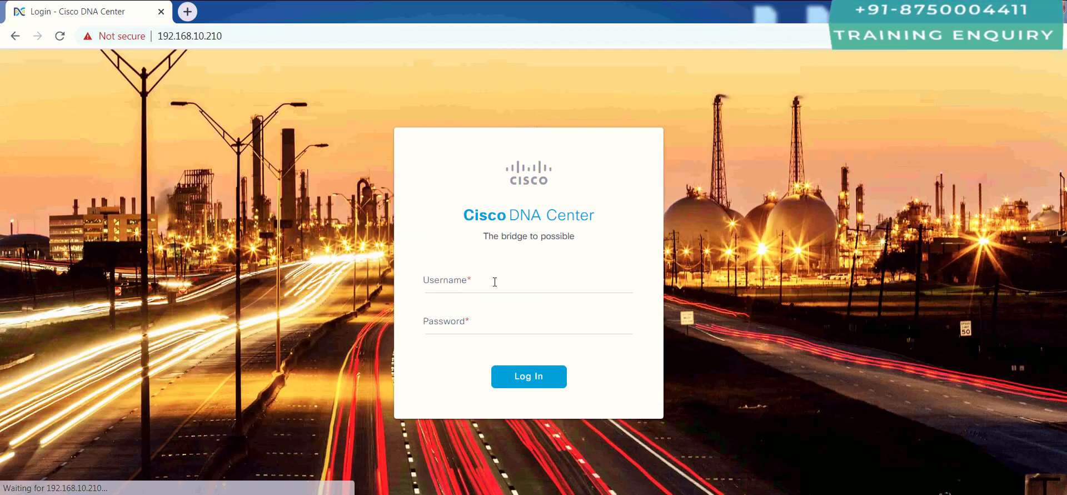
Log back in with username admin and the account password.
click(490, 283)
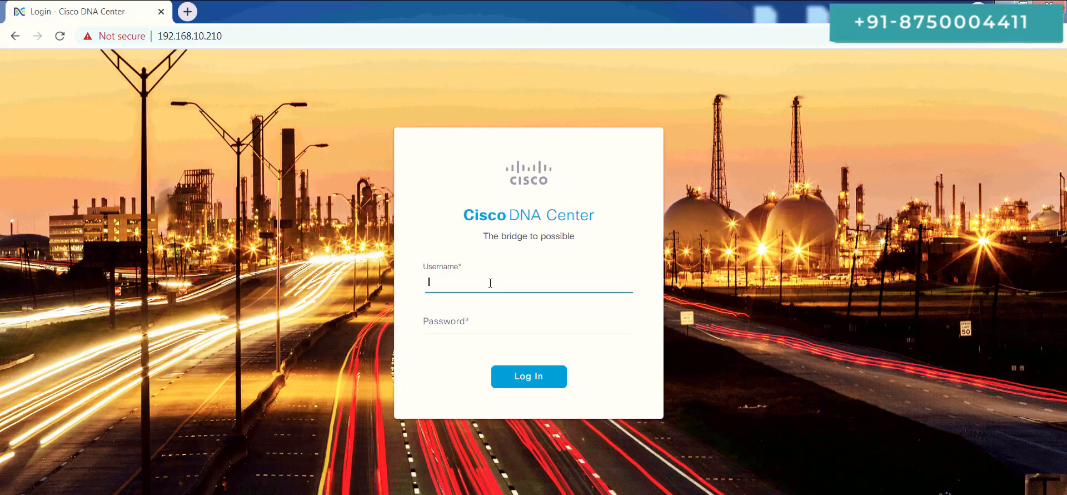
text(admin)
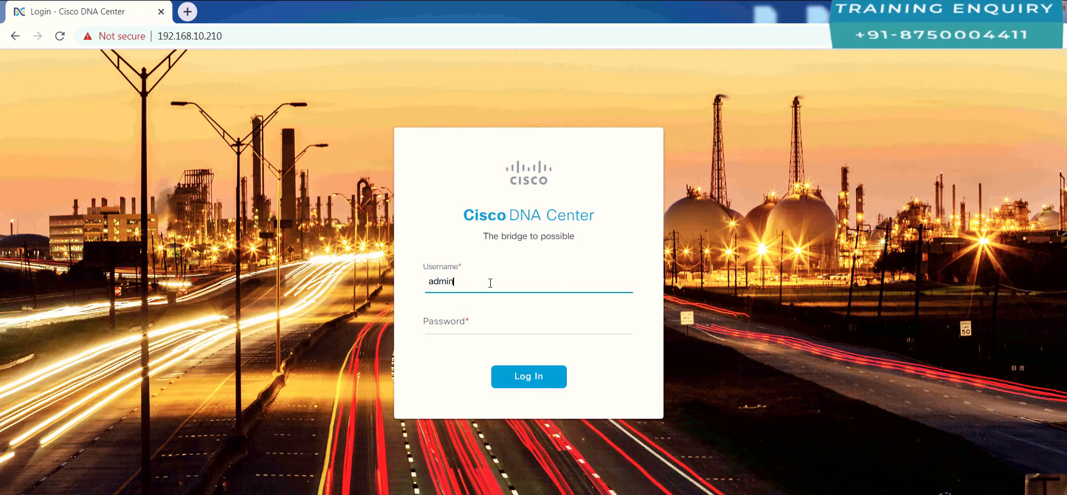
key(Tab)
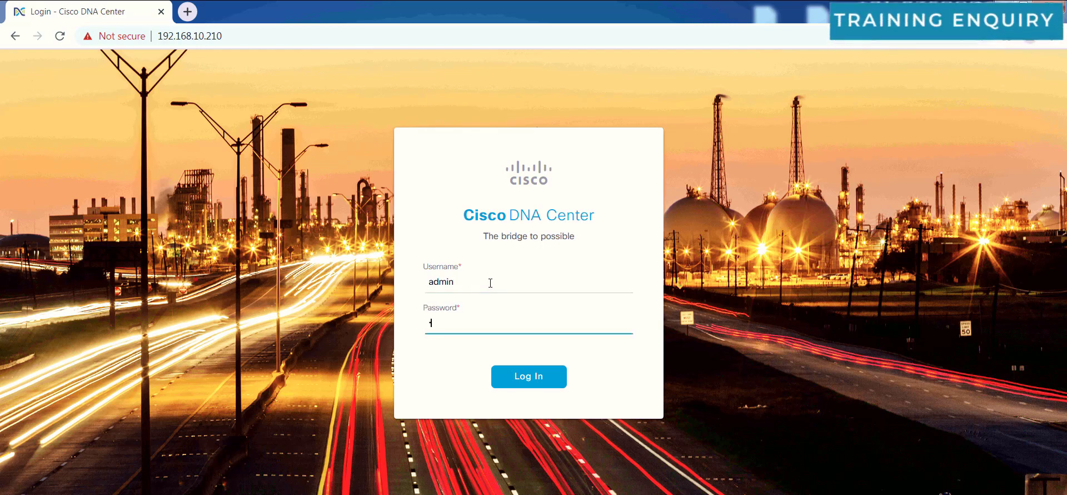
text(C1sco12345)
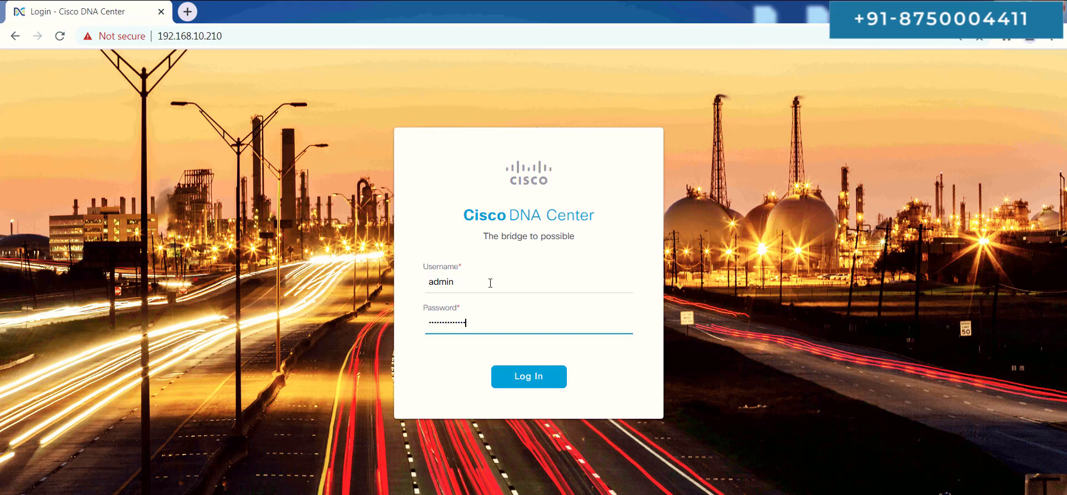
key(Return)
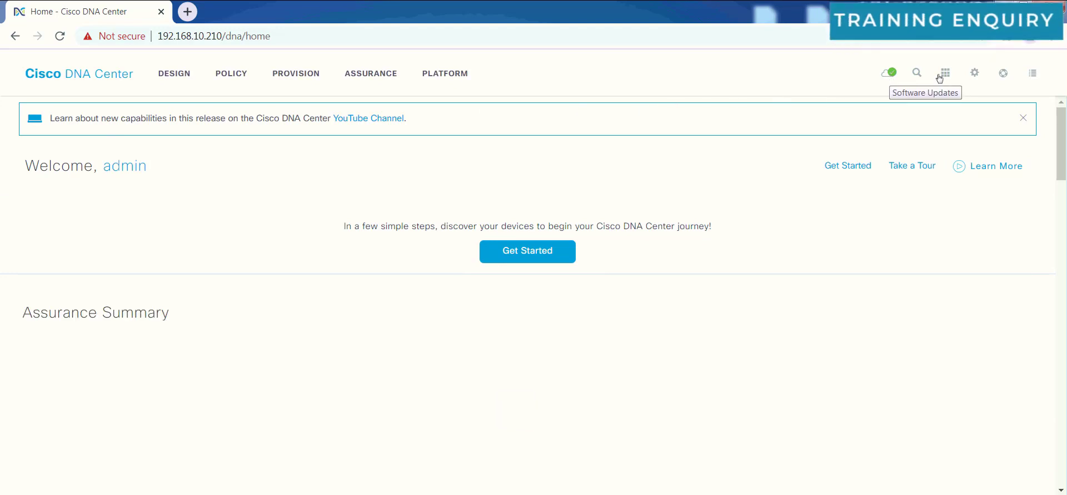
Go to System Settings and scroll down to the System Management section.
click(975, 74)
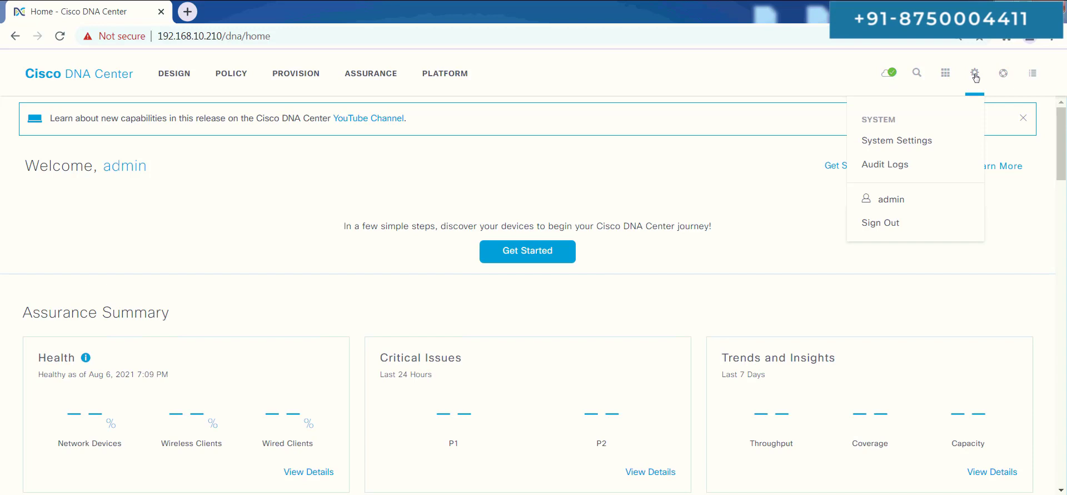
click(909, 141)
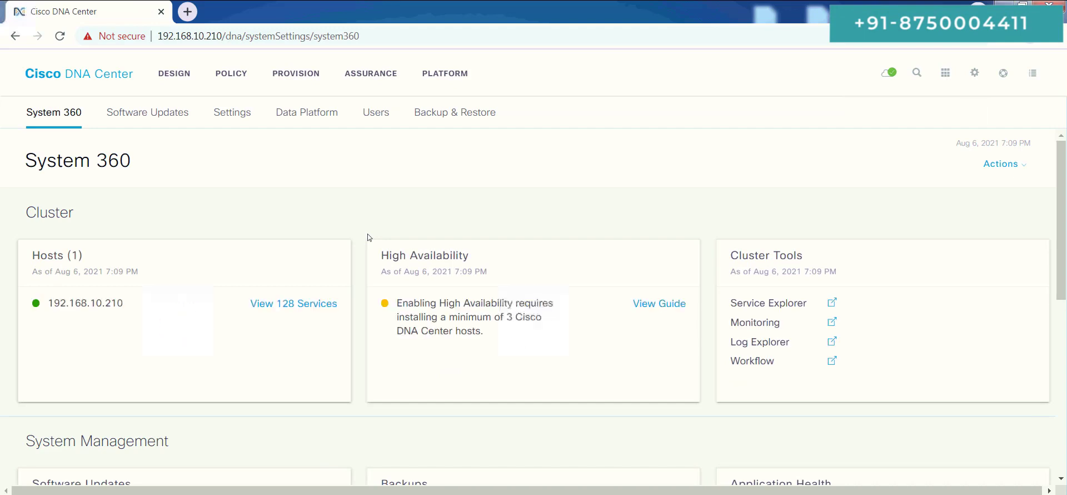
scroll(367, 237, down, 3)
scroll(367, 237, down, 1)
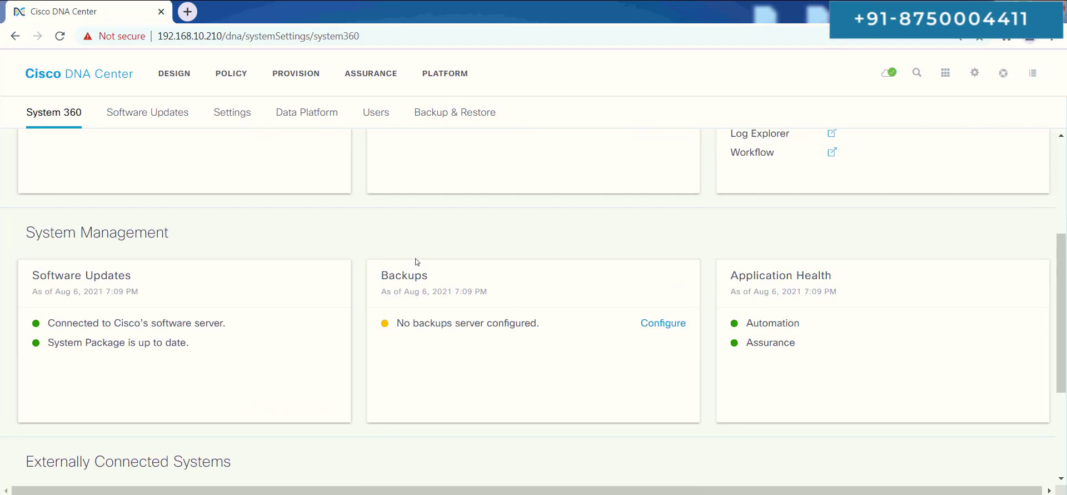
scroll(416, 262, up, 3)
scroll(417, 261, down, 3)
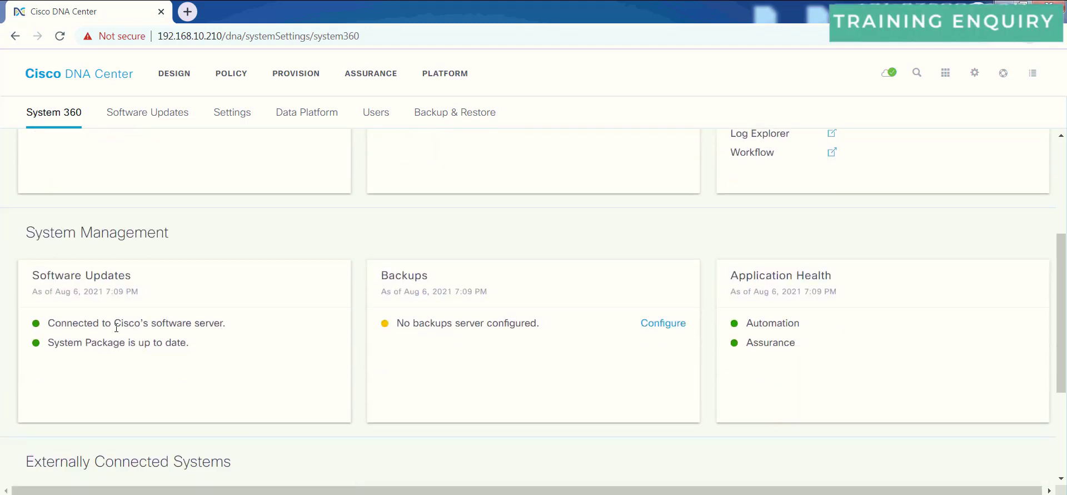
Highlight the software server connection status and the up-to-date system package line.
drag(73, 323, 216, 321)
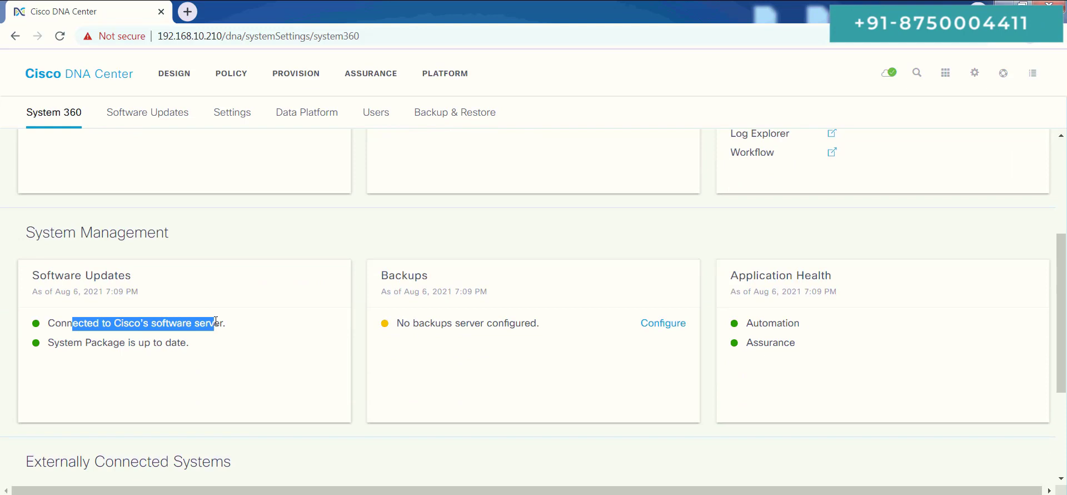
drag(62, 343, 166, 343)
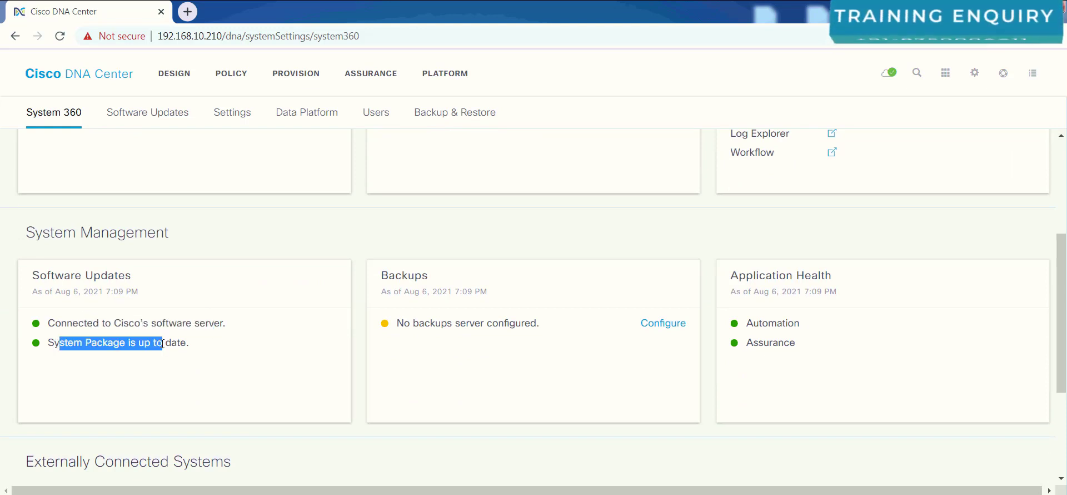
scroll(305, 292, up, 4)
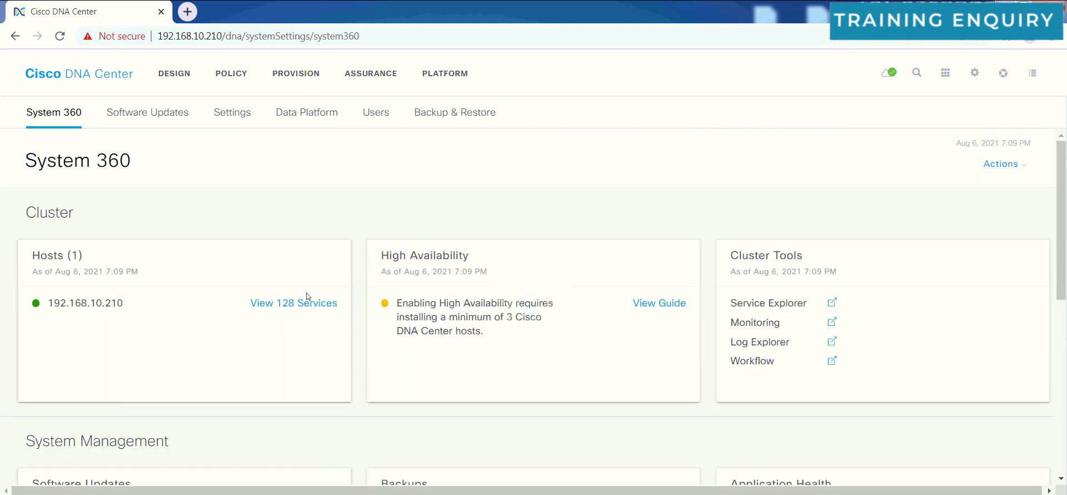
Check the empty PROVISION device inventory, then go back Home to the Assurance Summary.
click(301, 76)
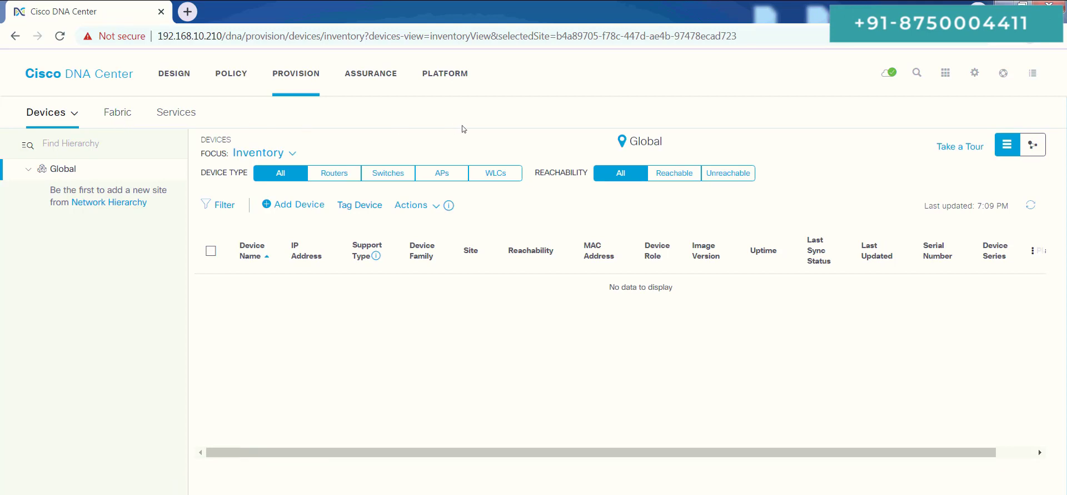
click(107, 80)
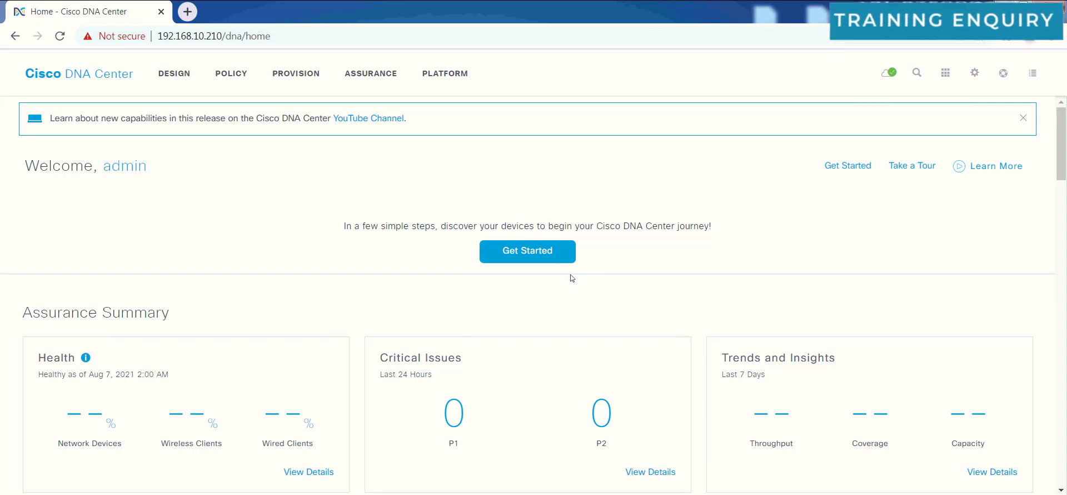
scroll(572, 275, down, 5)
scroll(572, 275, up, 5)
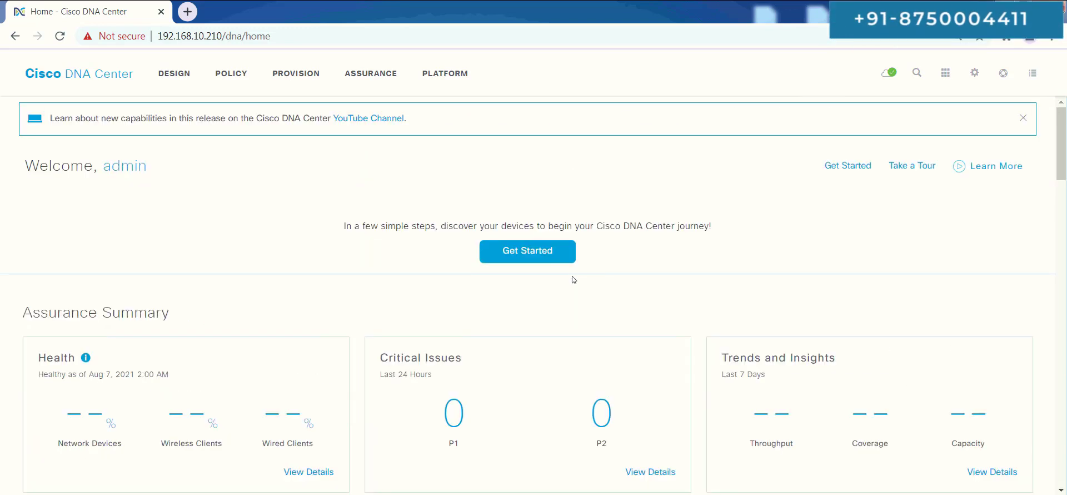